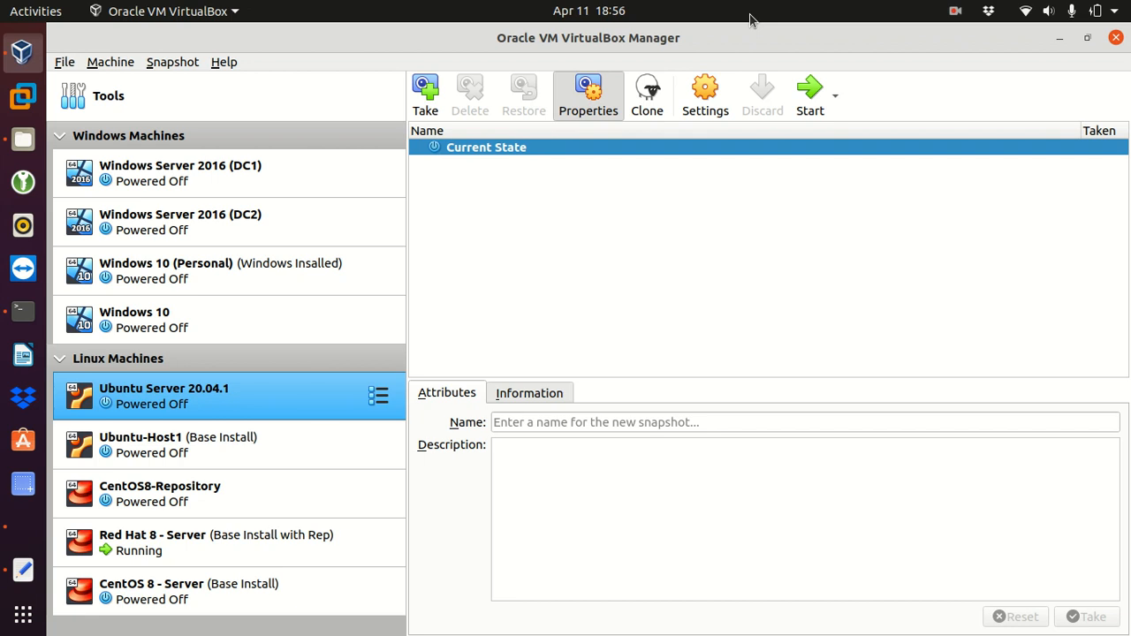
- Open the Machine menu in the VirtualBox Manager
click(107, 64)
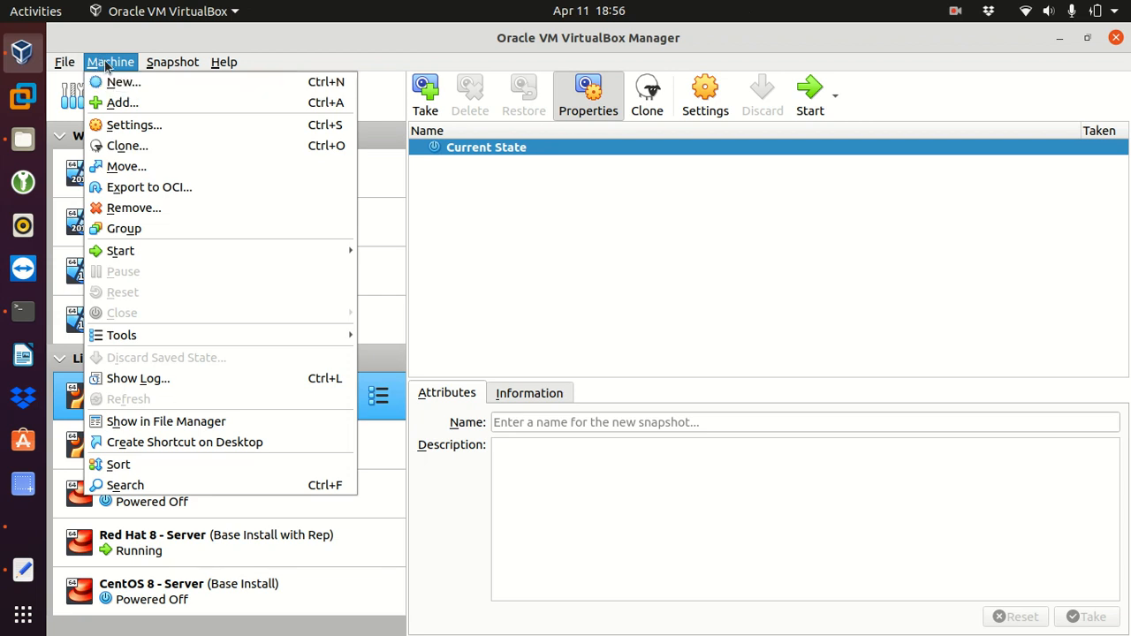
- Create a new machine named 'Windows Server 2019 (DC1)' with version Other Windows (64-bit)
click(130, 84)
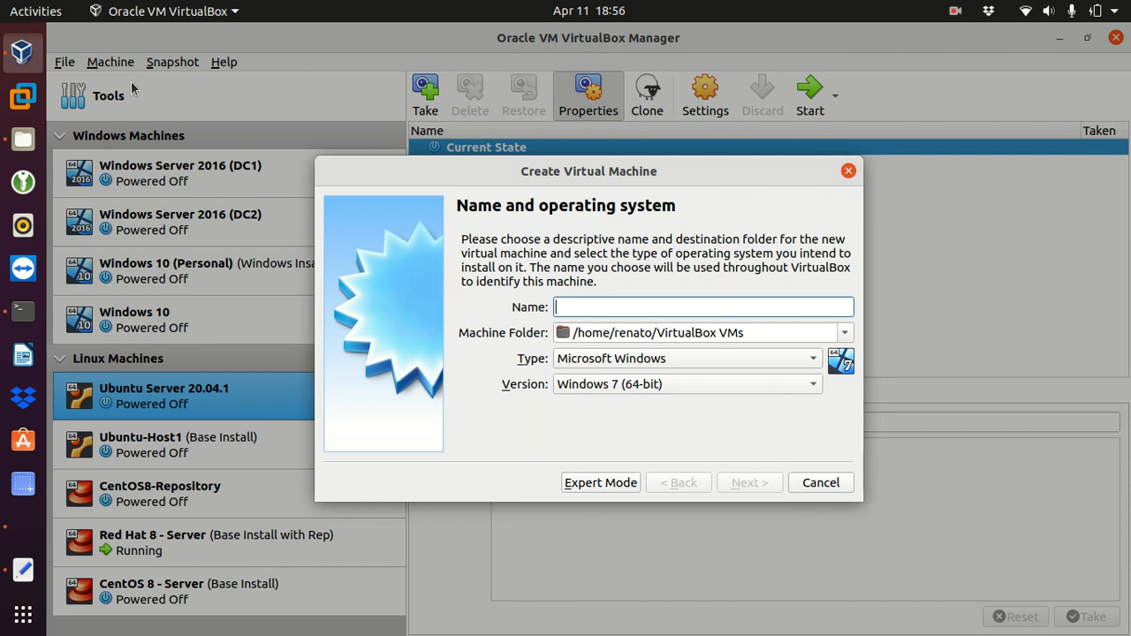
text(Windows)
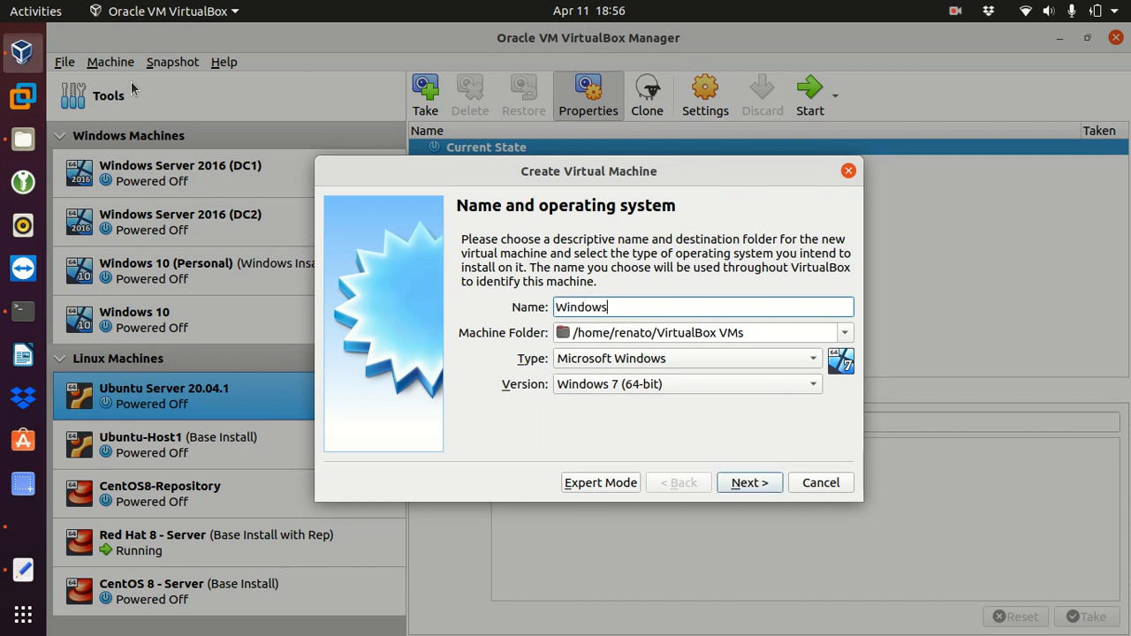
text( Server 2019 (DC1))
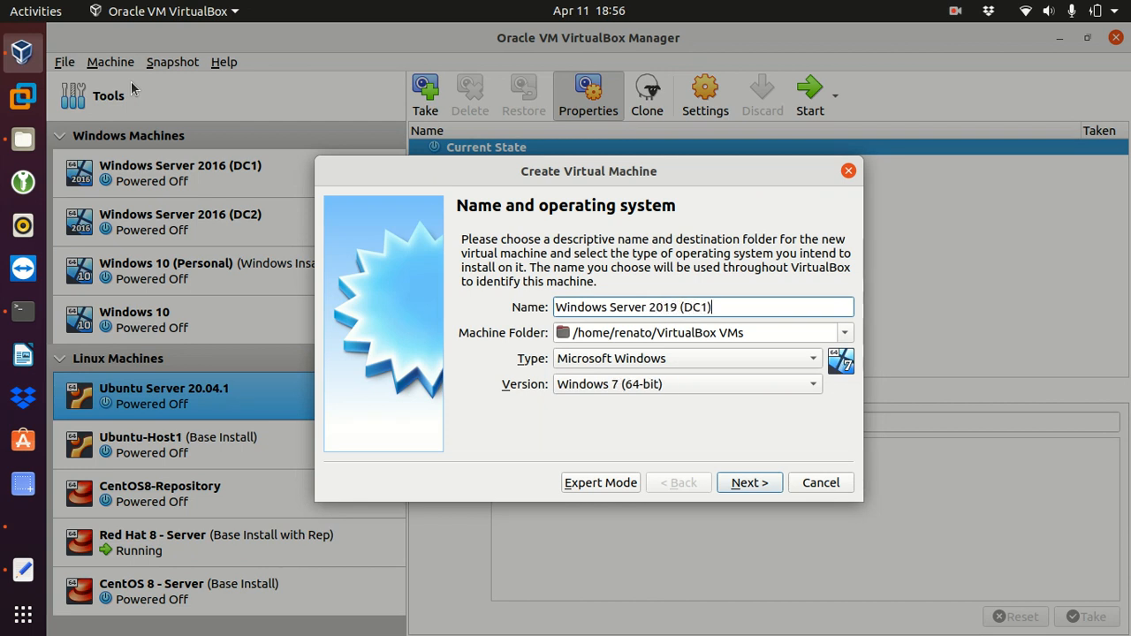
click(638, 389)
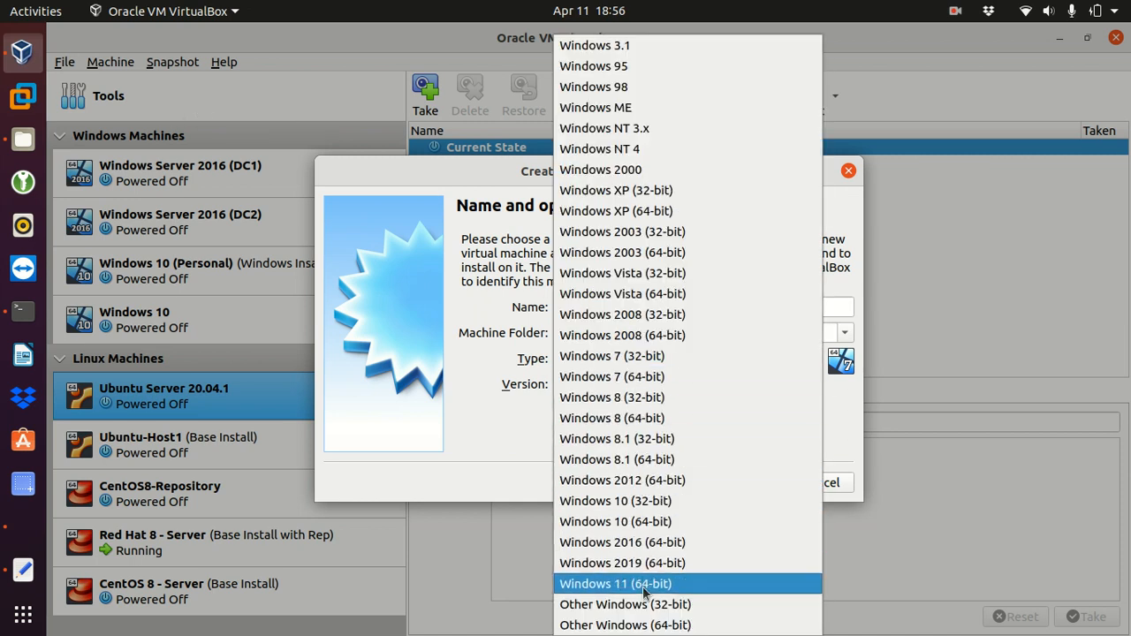
click(635, 626)
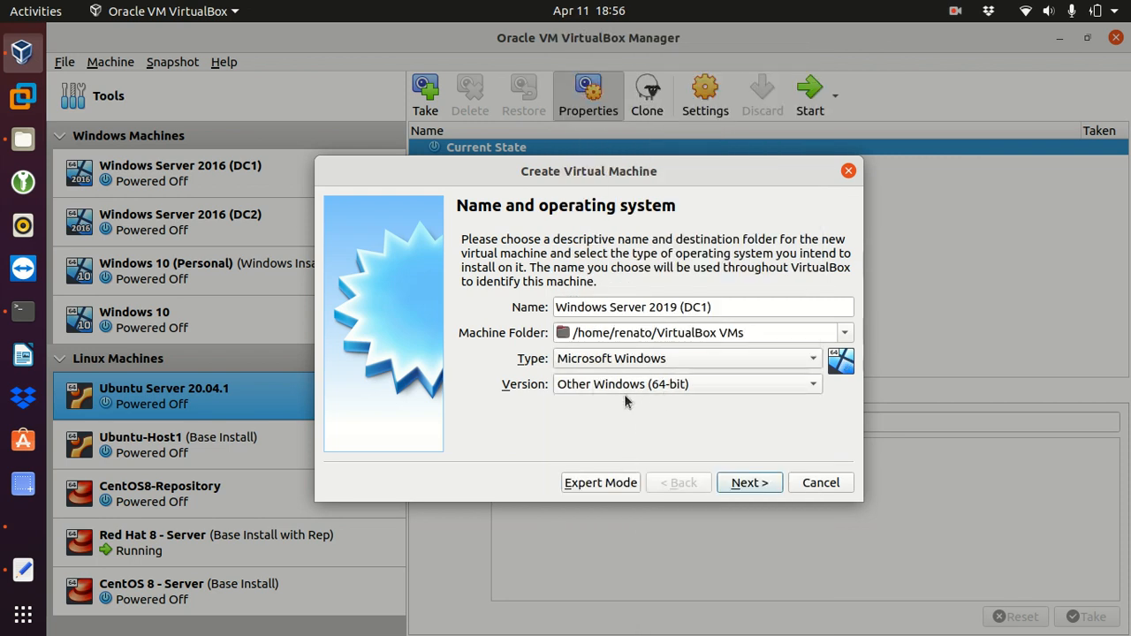
click(740, 485)
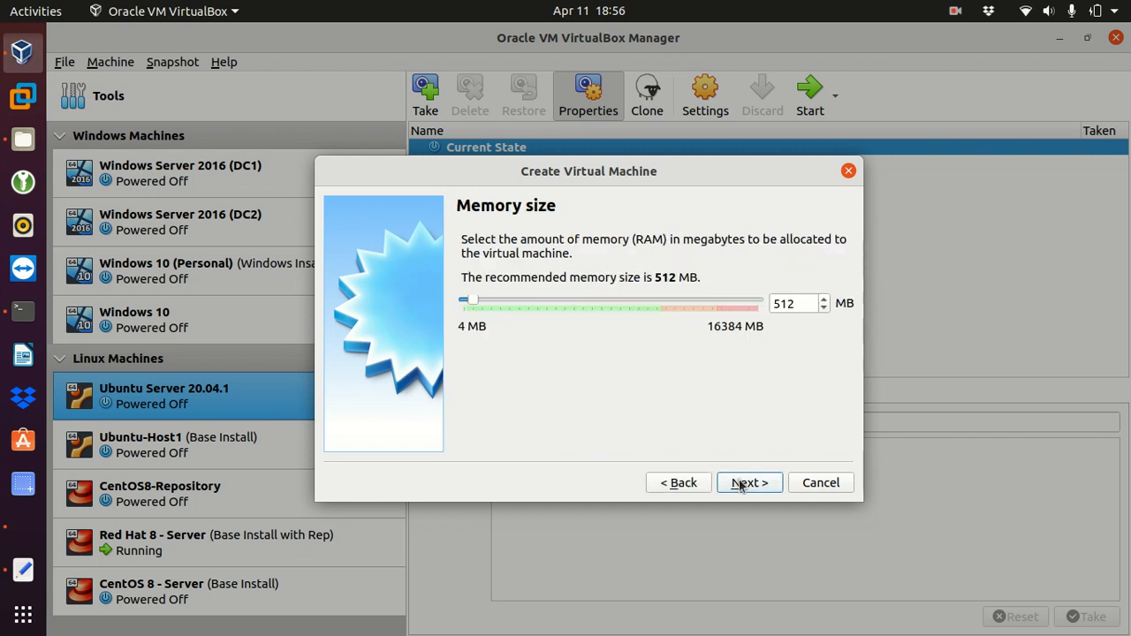
- Raise the new machine's memory from 512 to 4096 MB
double_click(800, 303)
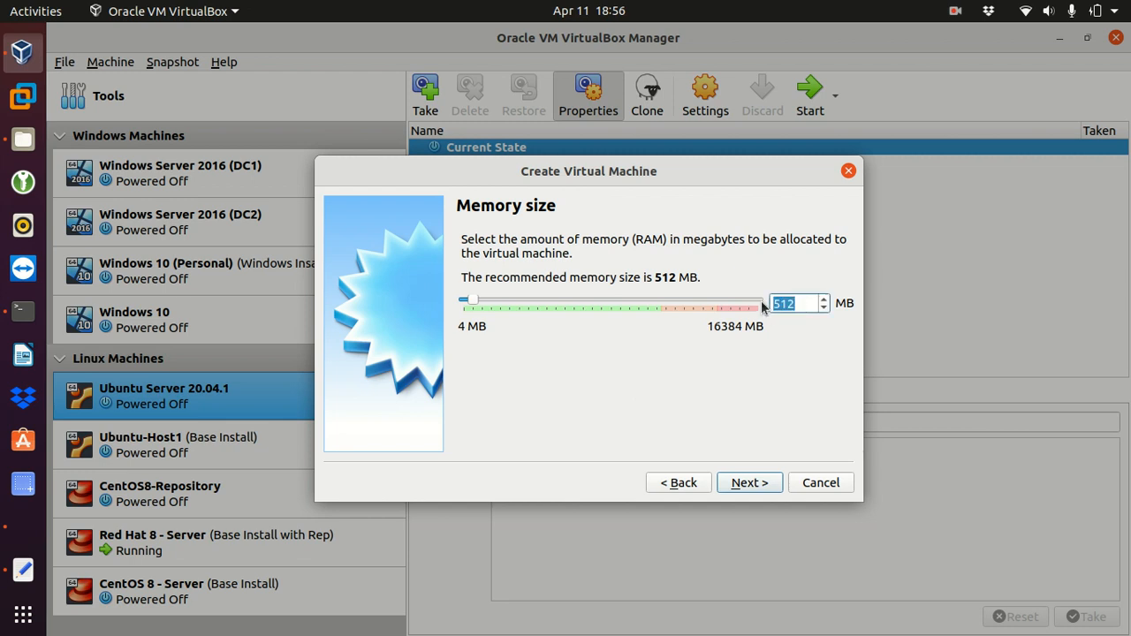
text(4096)
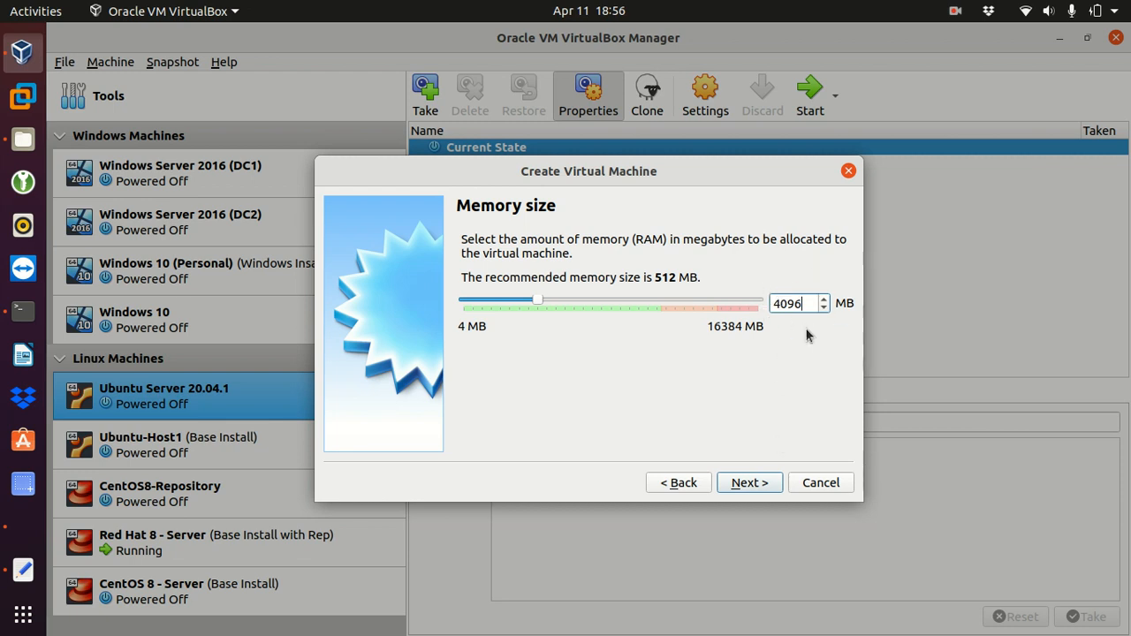
click(747, 484)
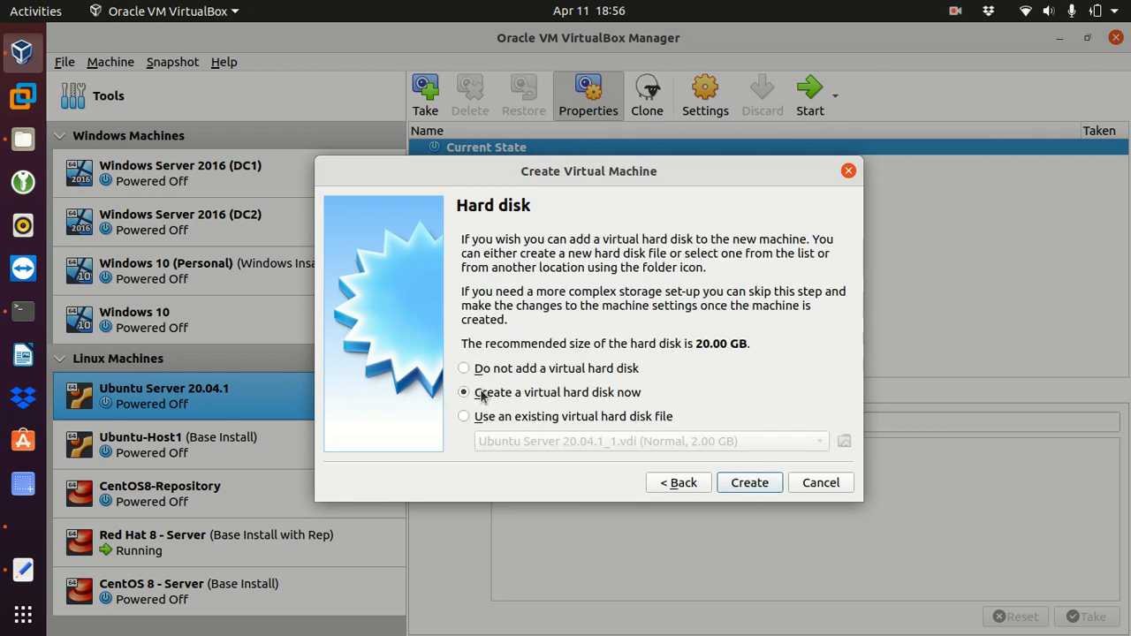
- Create a dynamically allocated VDI hard disk of 32 GB, replacing the default 20 GB
click(750, 484)
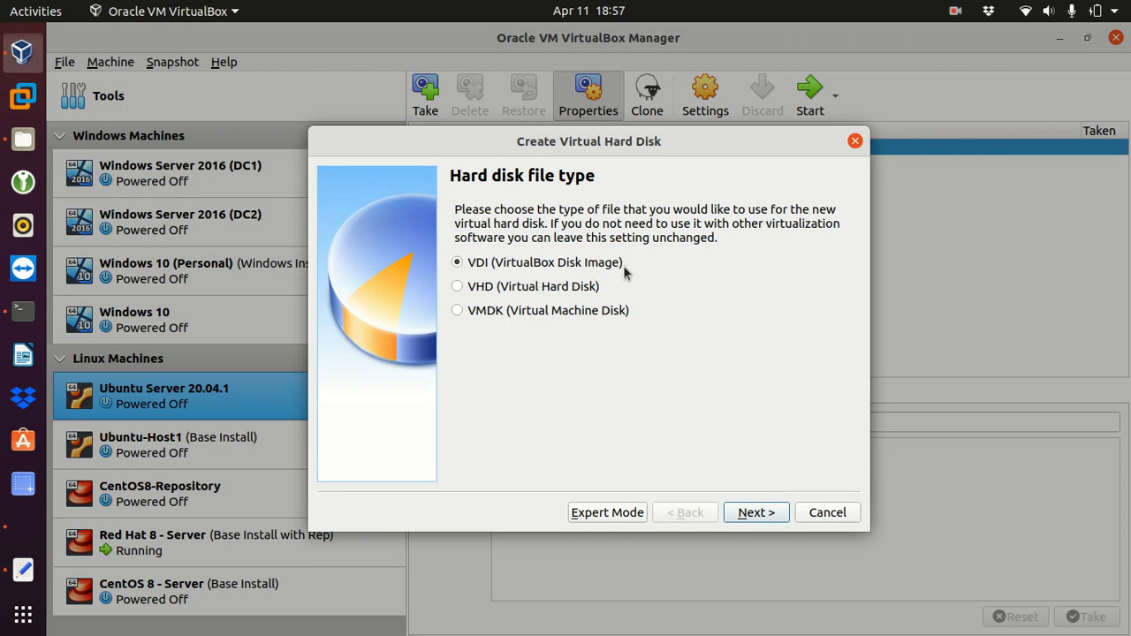
click(744, 512)
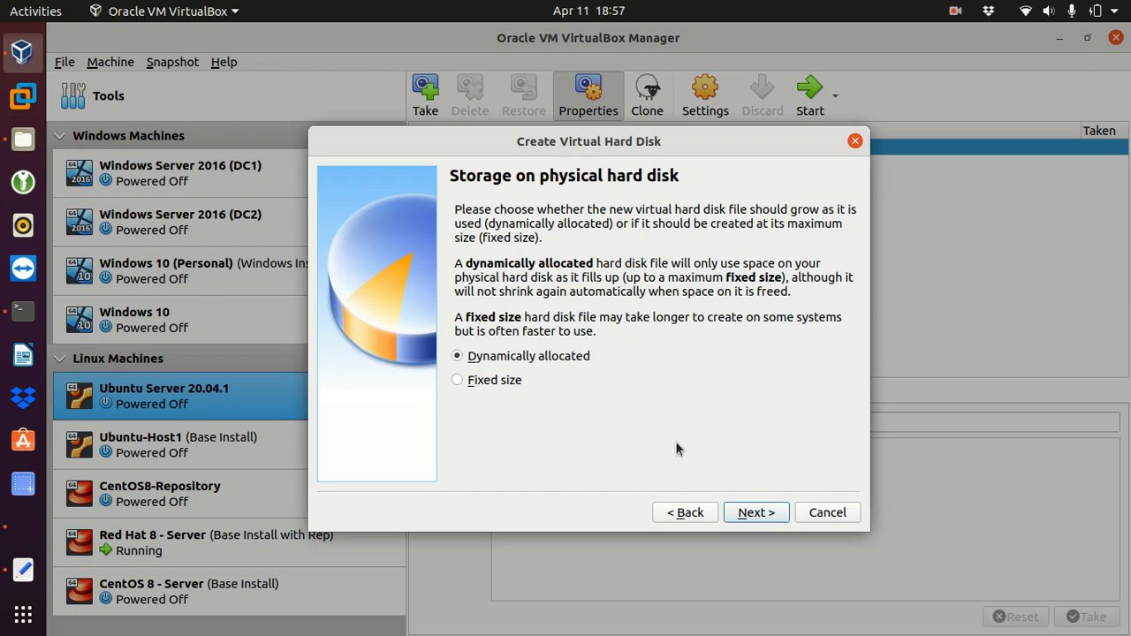
click(757, 512)
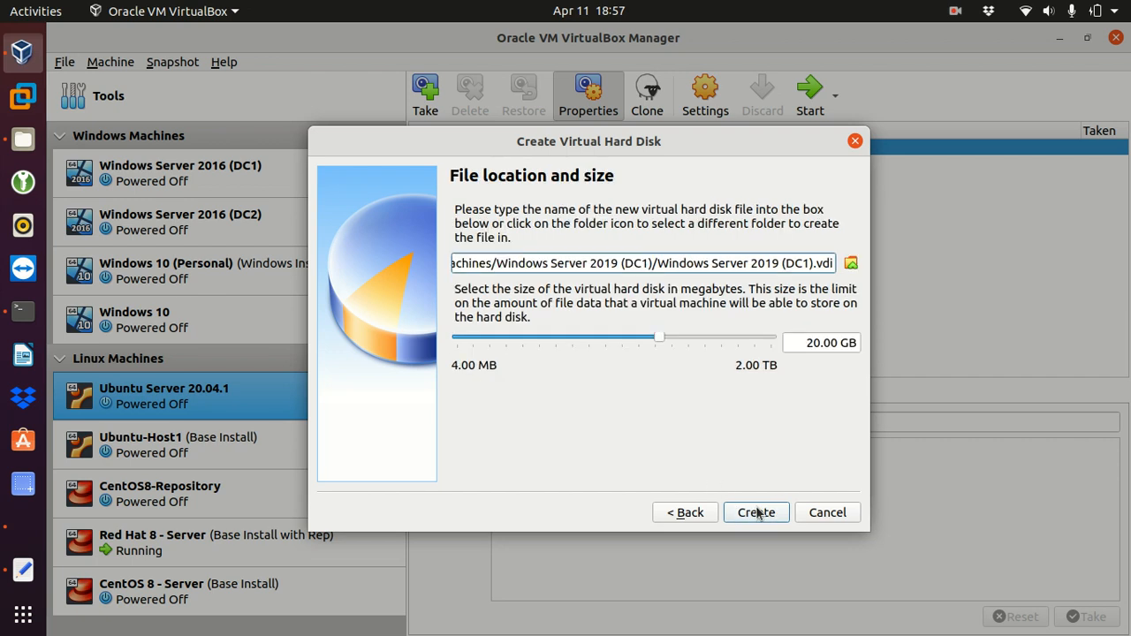
drag(819, 342, 790, 344)
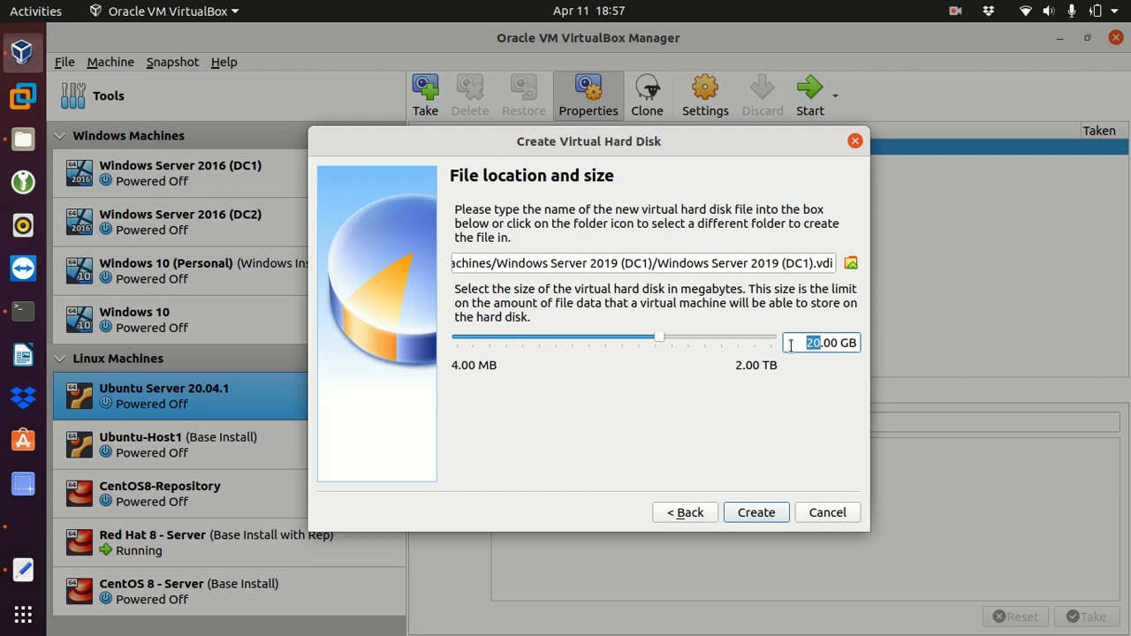
text(32)
click(745, 514)
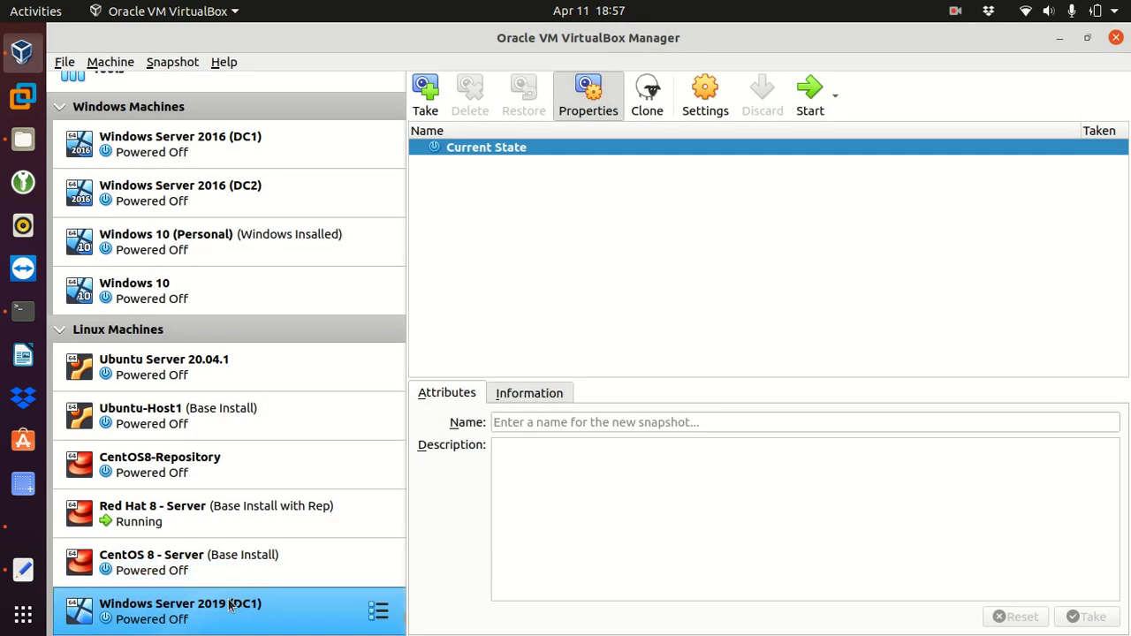
- Move Windows Server 2019 (DC1) into the Windows Machines group and open its context menu
drag(240, 608, 102, 313)
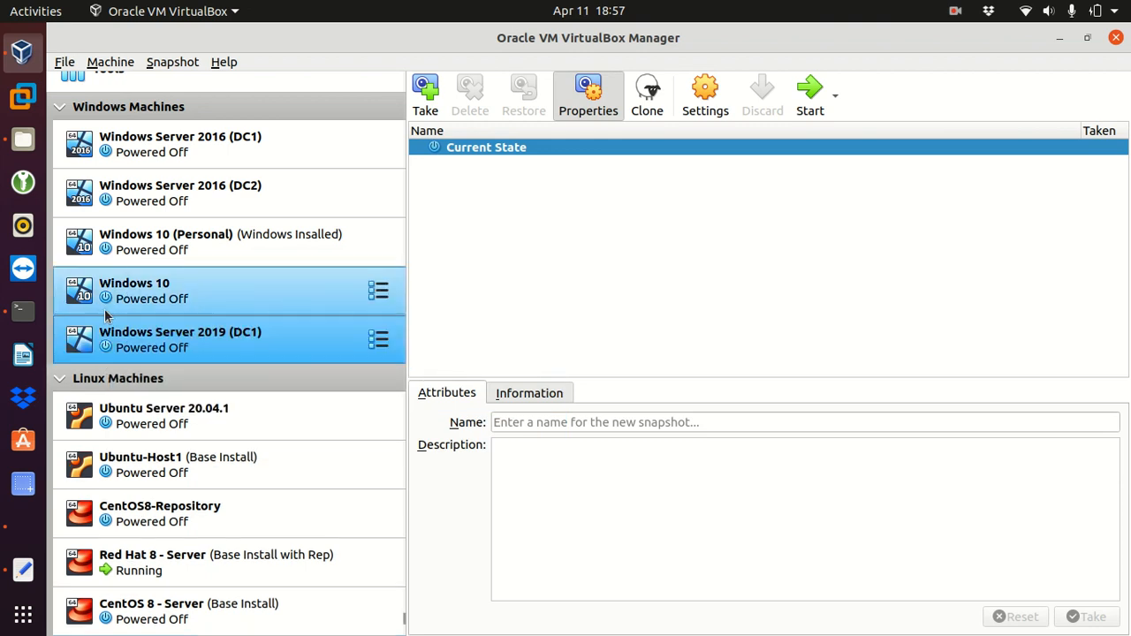
right_click(306, 342)
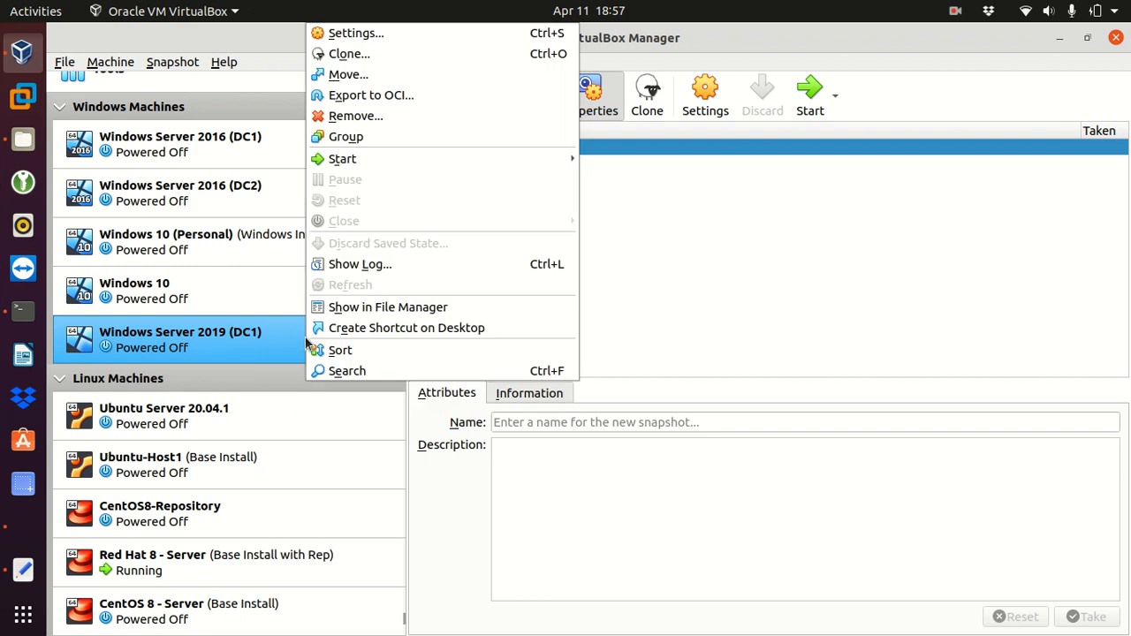
- In the DC1 settings, attach network Adapter 1 to Bridged Adapter on wlp2s0
click(357, 36)
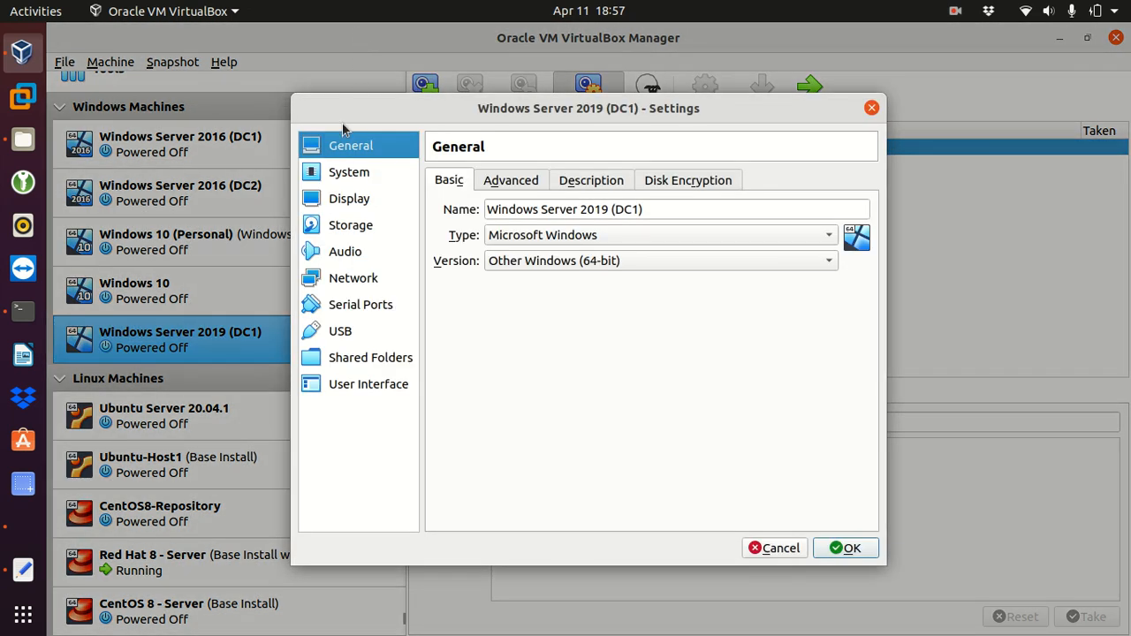
click(340, 286)
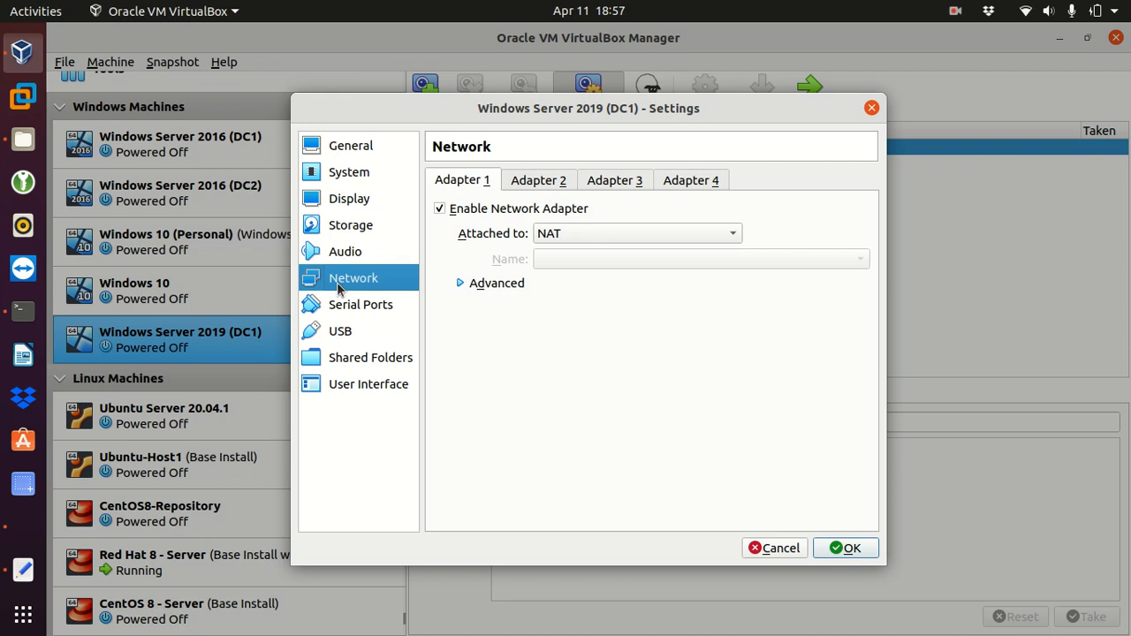
click(704, 239)
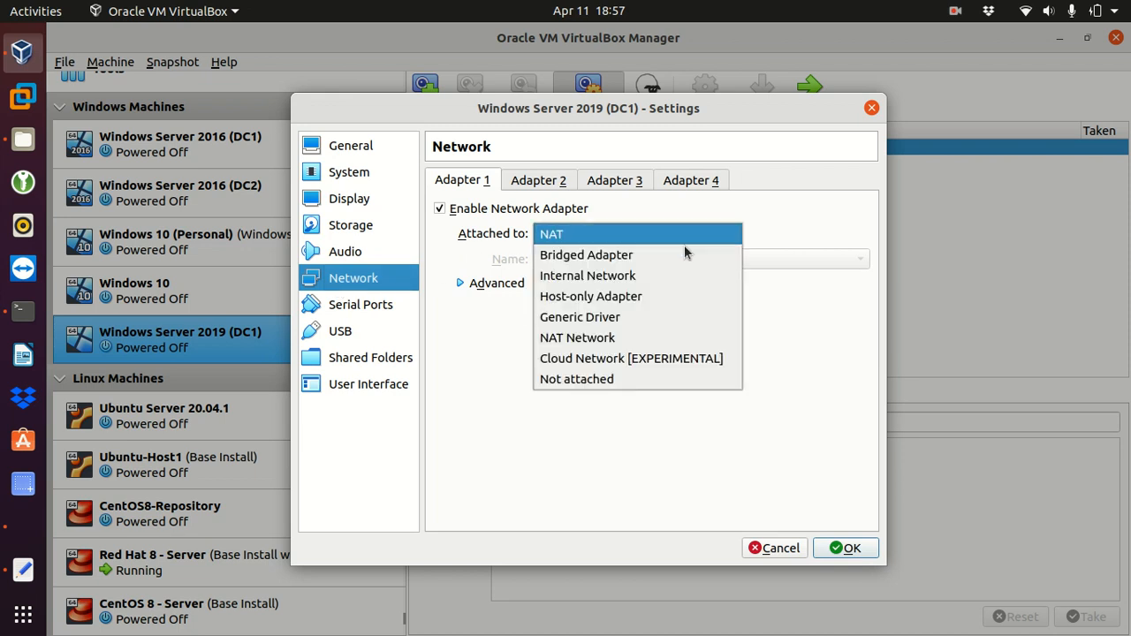
click(612, 261)
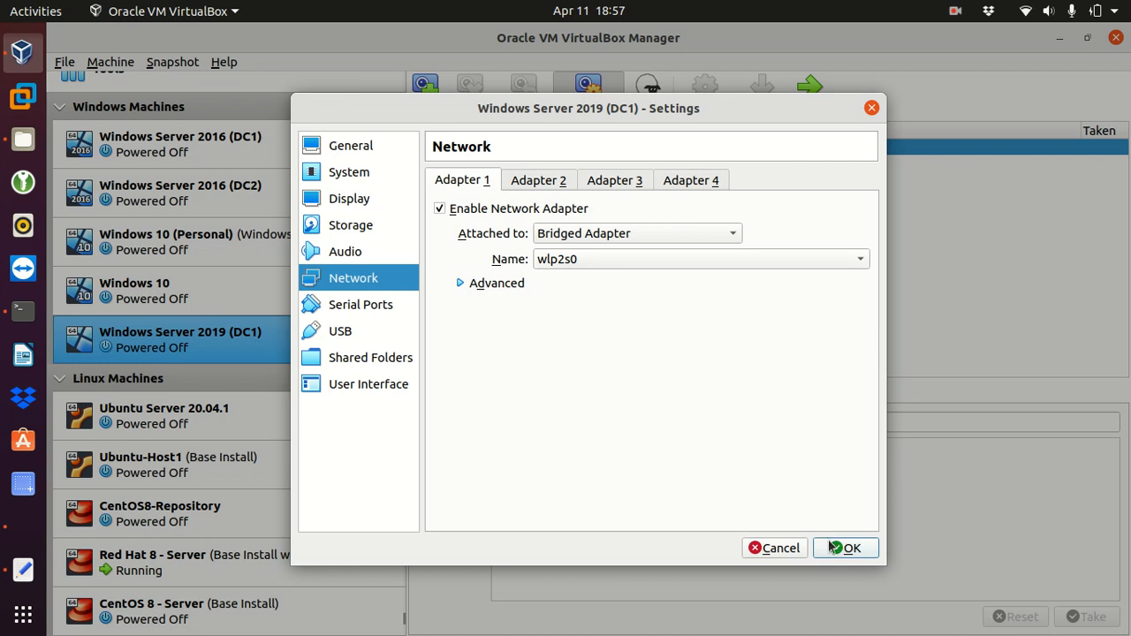
click(334, 228)
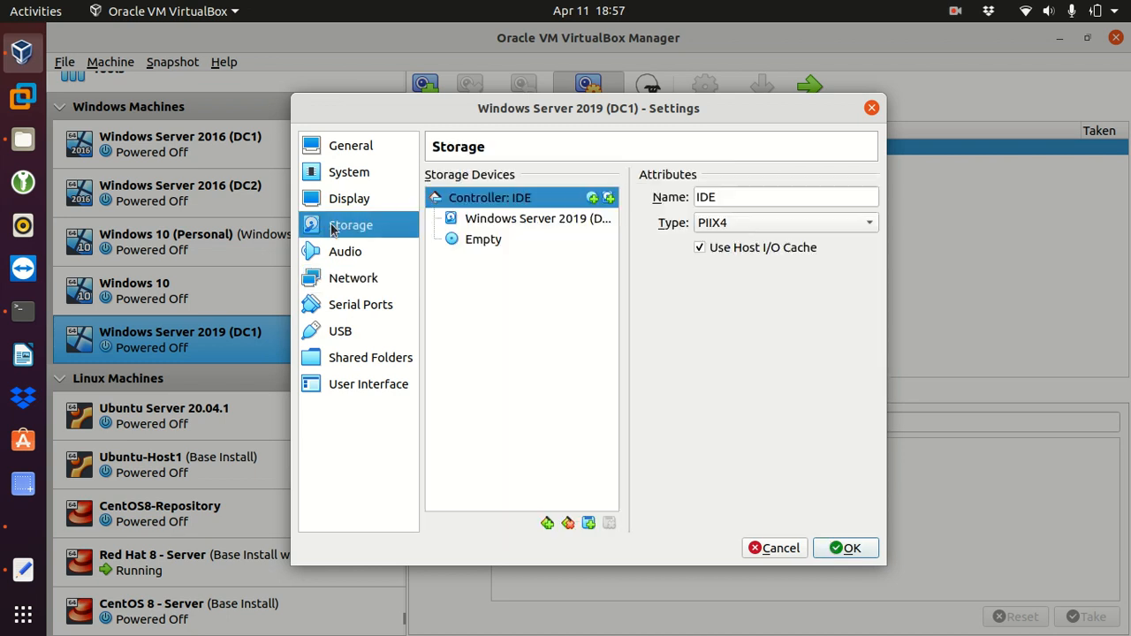
- Mount the Windows Server 2019 evaluation ISO in the empty optical drive and save the settings
click(470, 244)
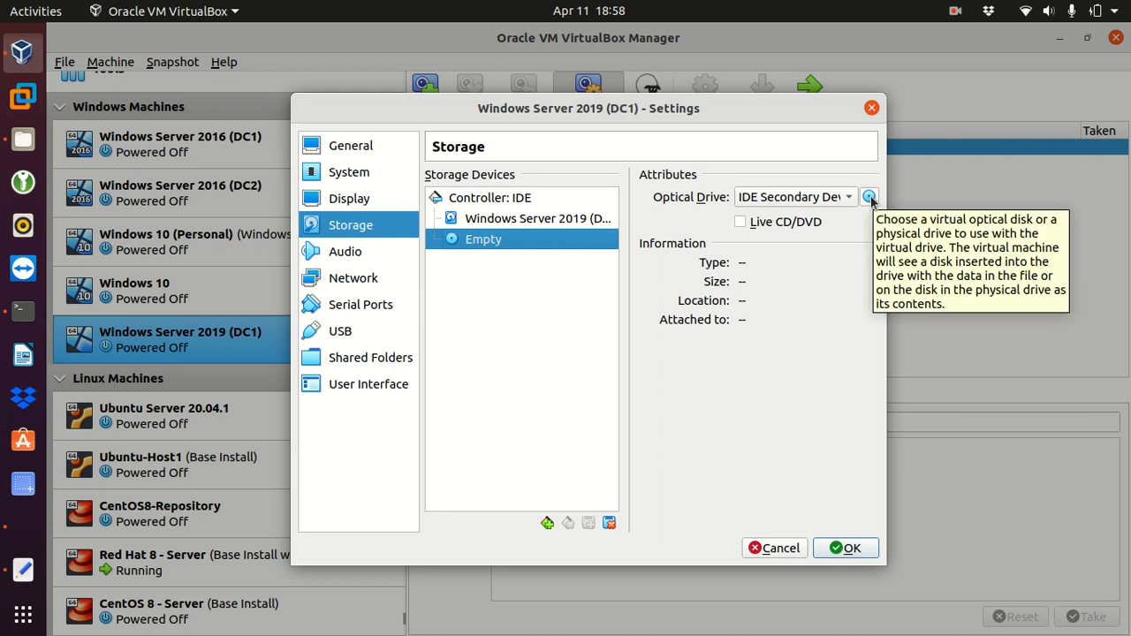
click(869, 199)
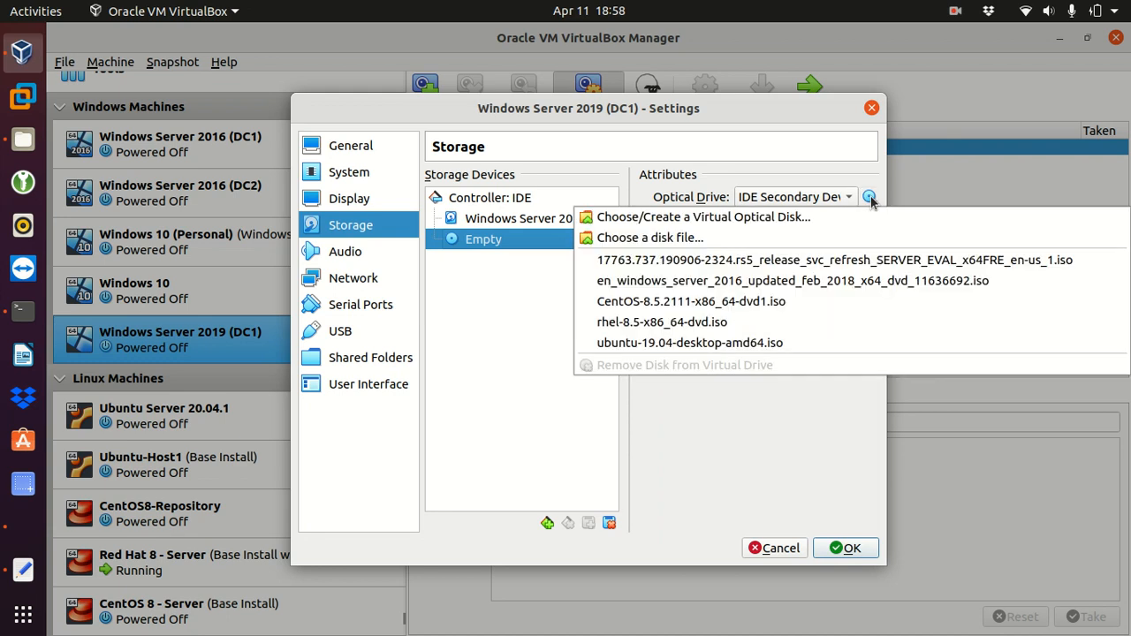
click(731, 261)
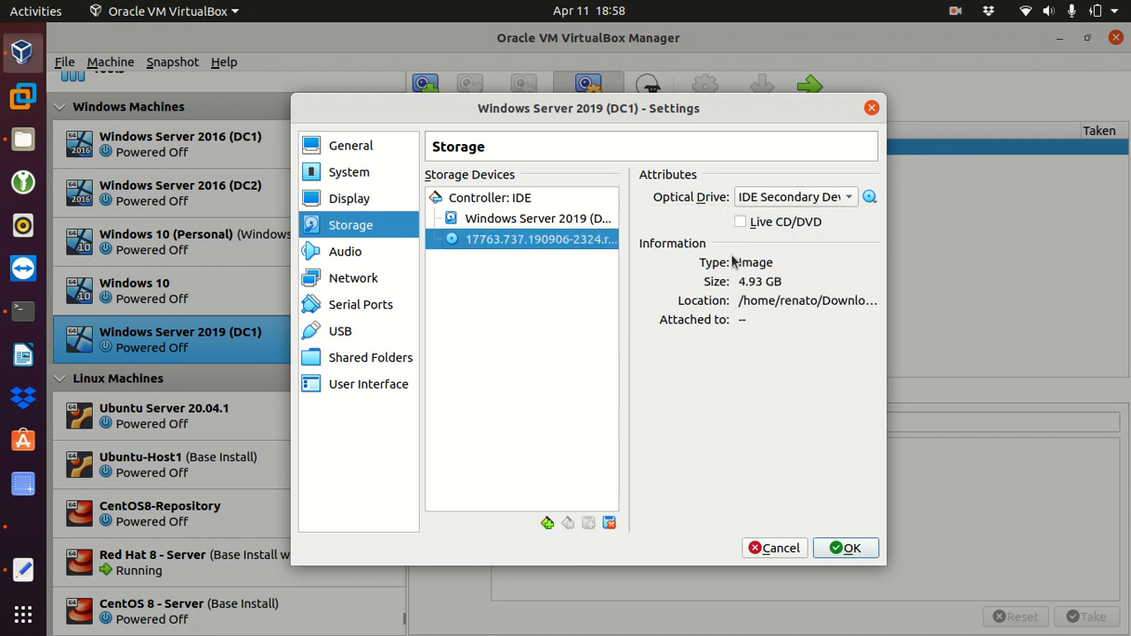
click(844, 549)
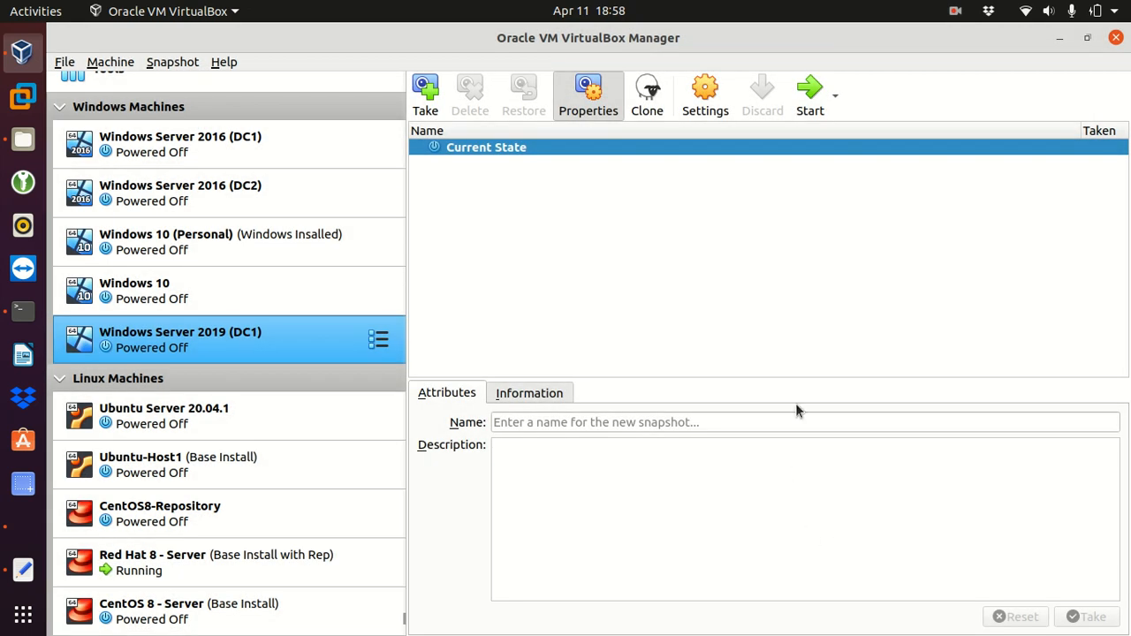
- Start the DC1 machine and switch it to full-screen mode with Host+F
click(812, 102)
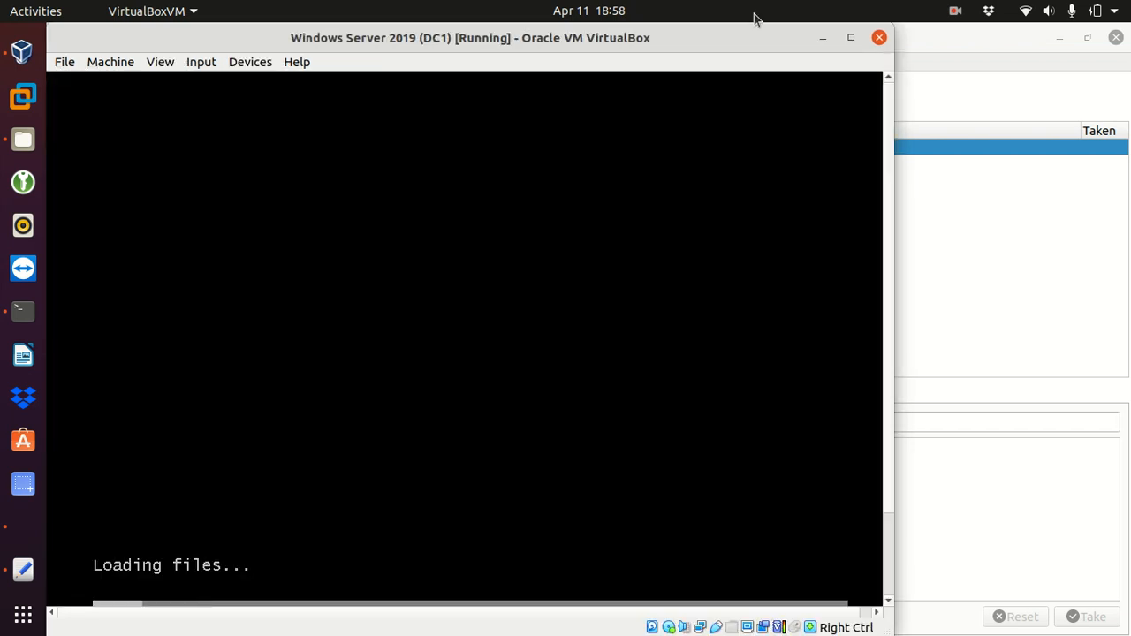
click(850, 38)
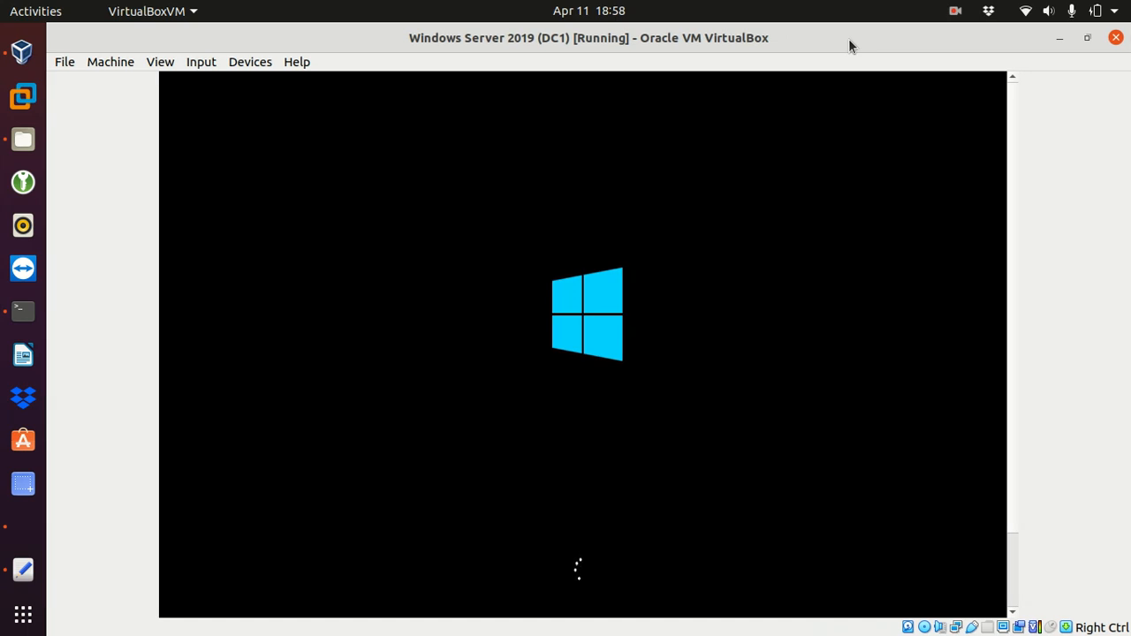
key(Control_R+f)
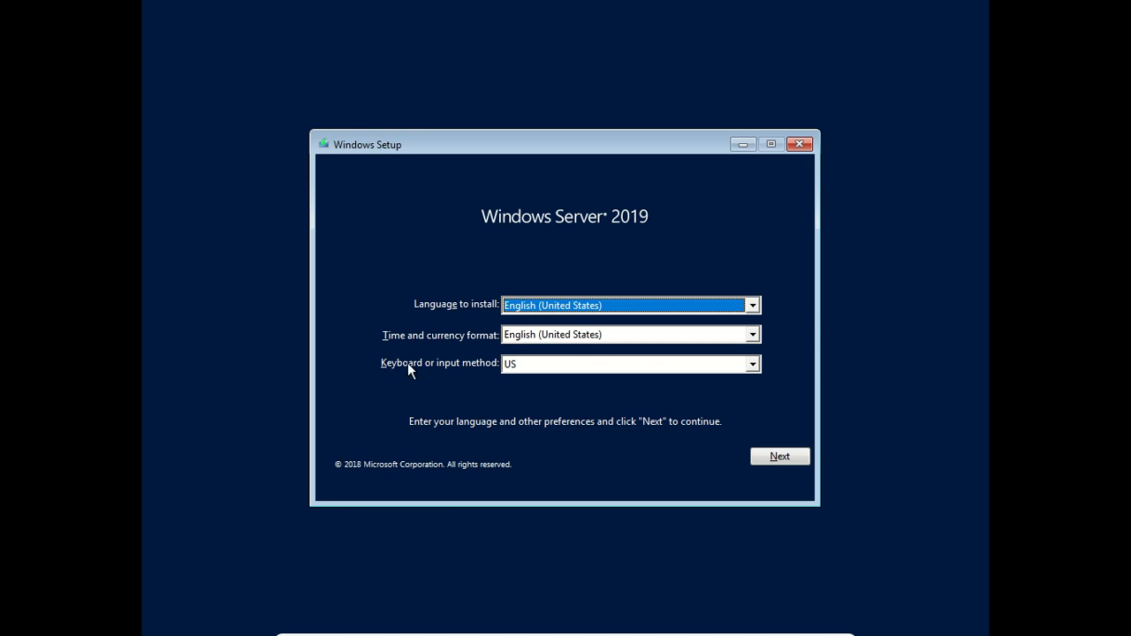
- Select the Portuguese (Brazil ABNT2) keyboard layout in Windows Setup and continue
click(554, 363)
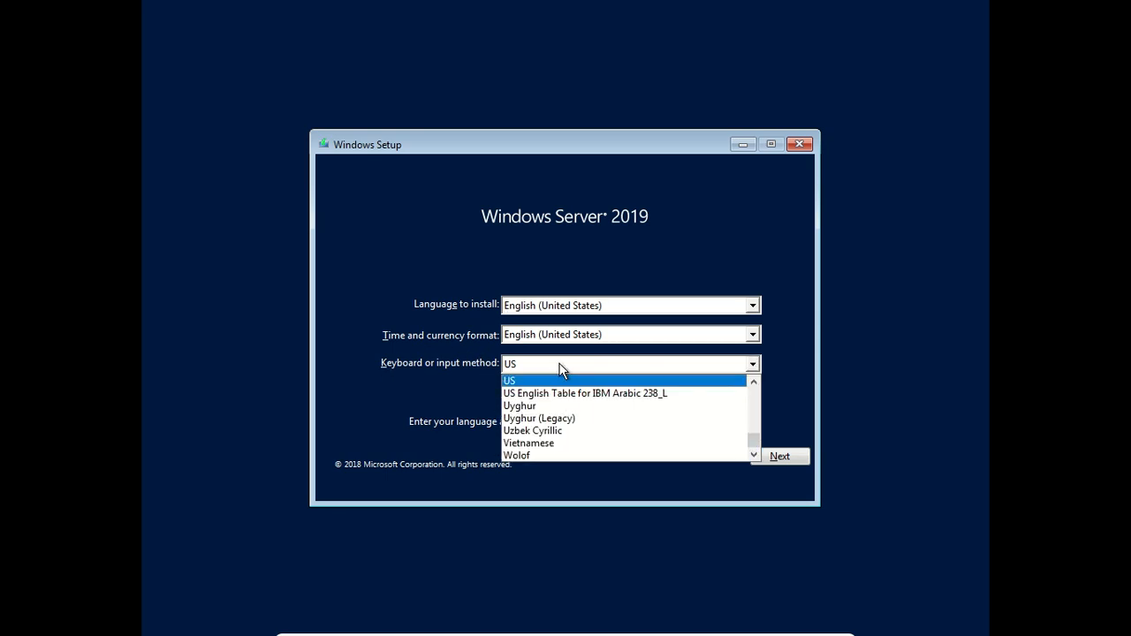
key(p)
key(o)
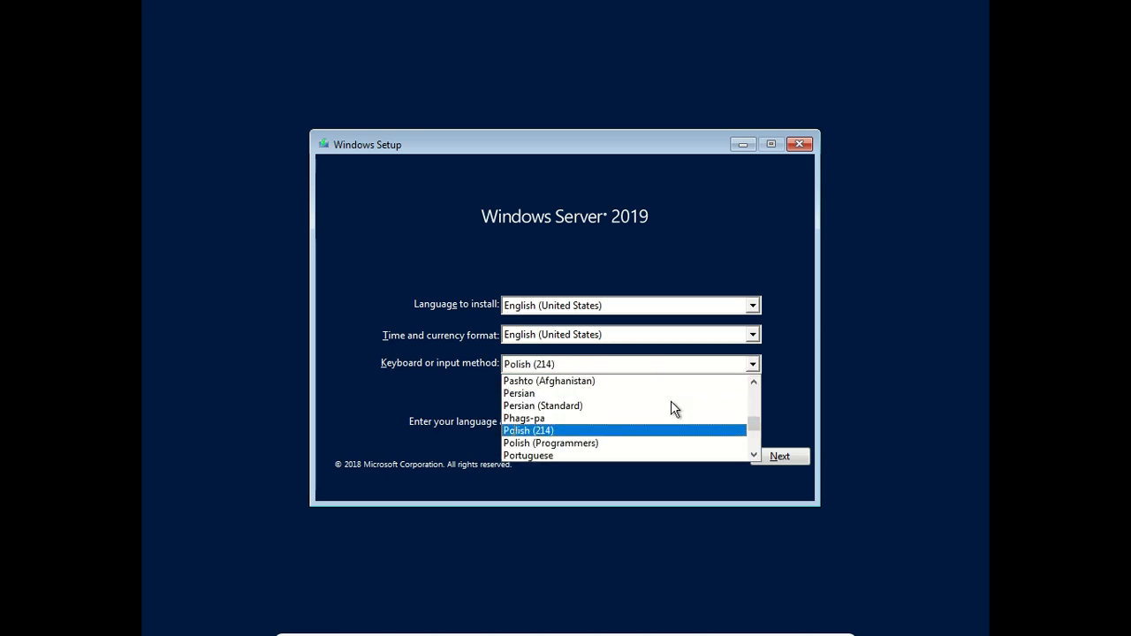
click(754, 454)
click(755, 454)
click(754, 454)
click(755, 454)
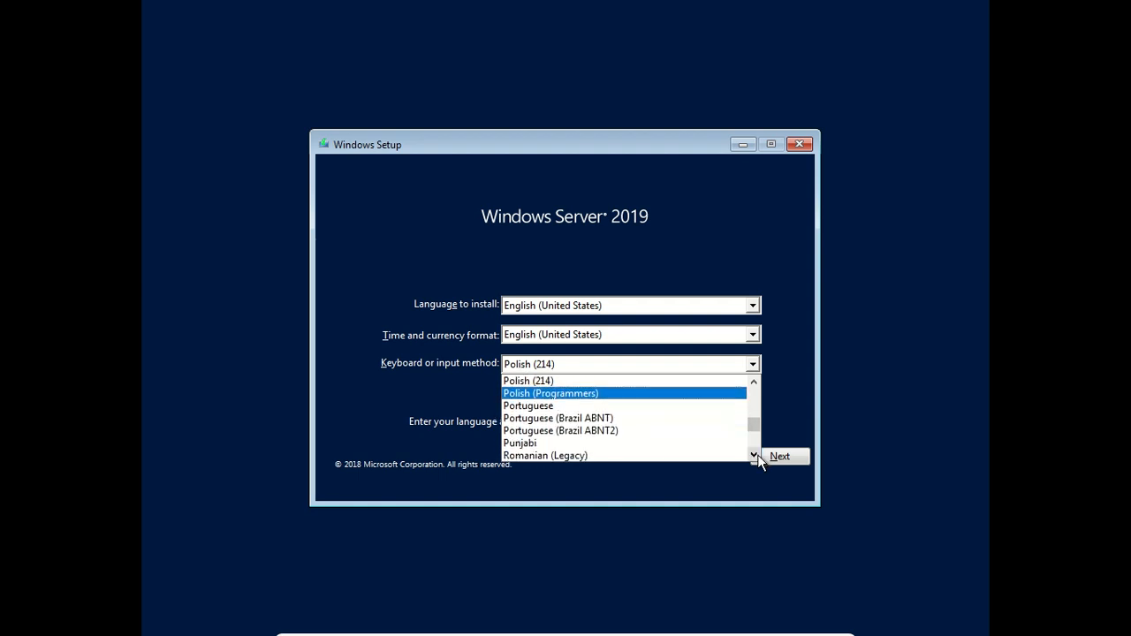
click(584, 433)
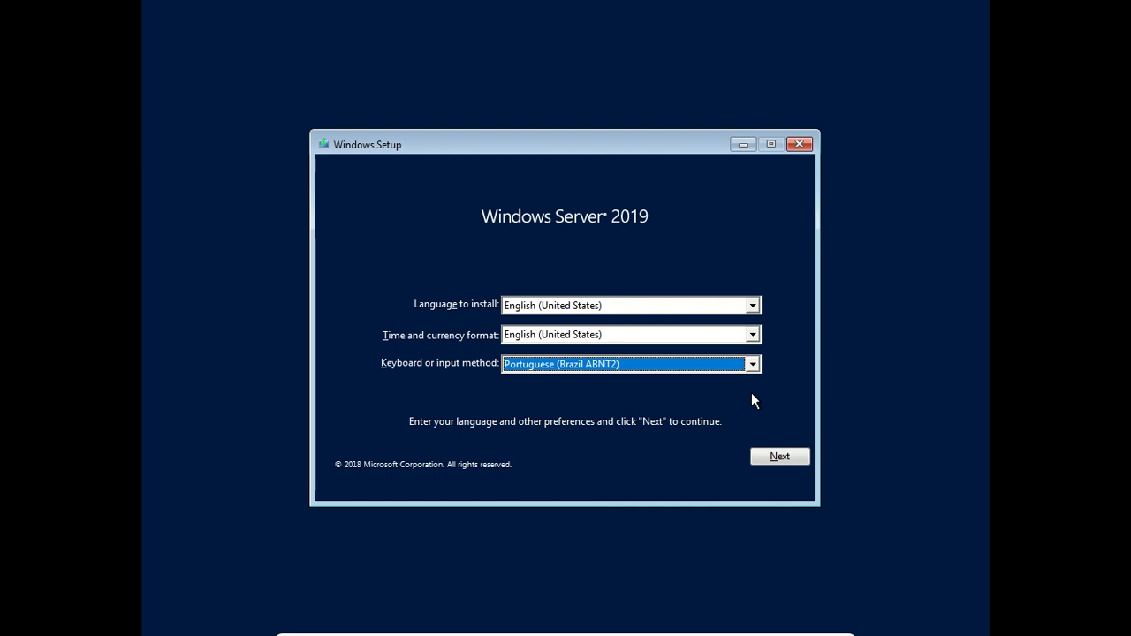
click(772, 457)
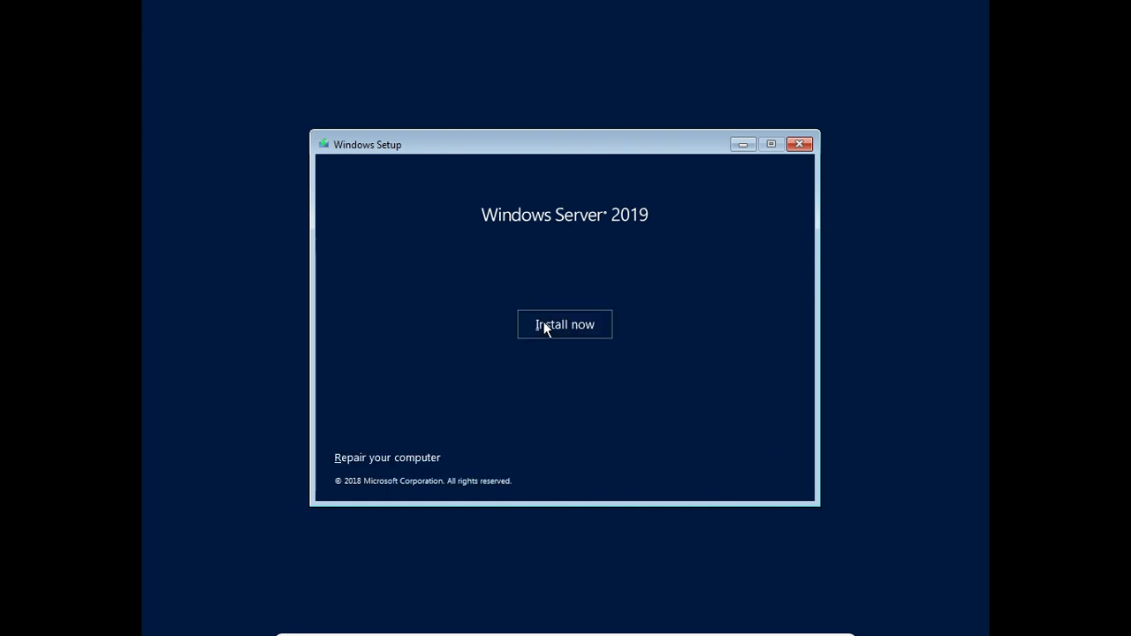
- Begin installation, choosing Standard Evaluation (Desktop Experience) as the edition
click(544, 325)
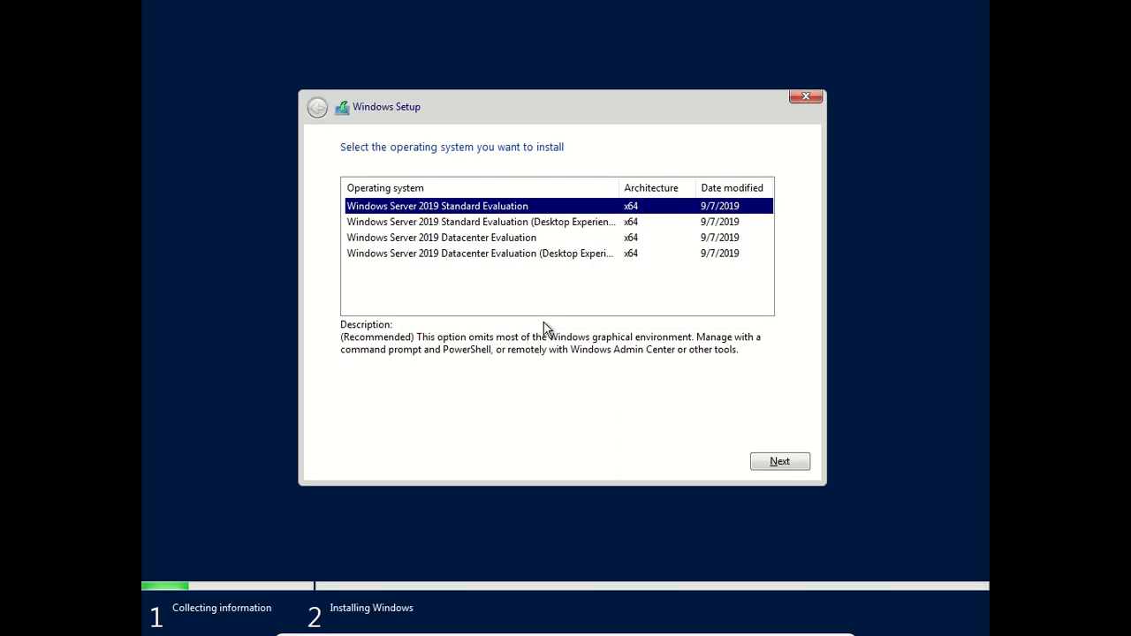
click(445, 227)
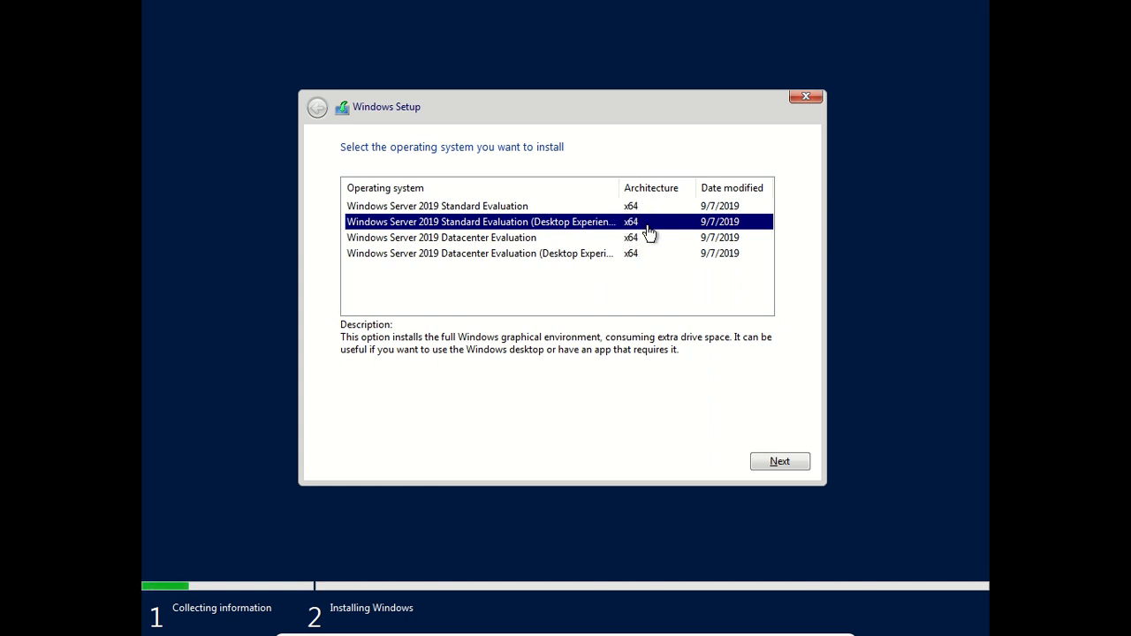
click(777, 463)
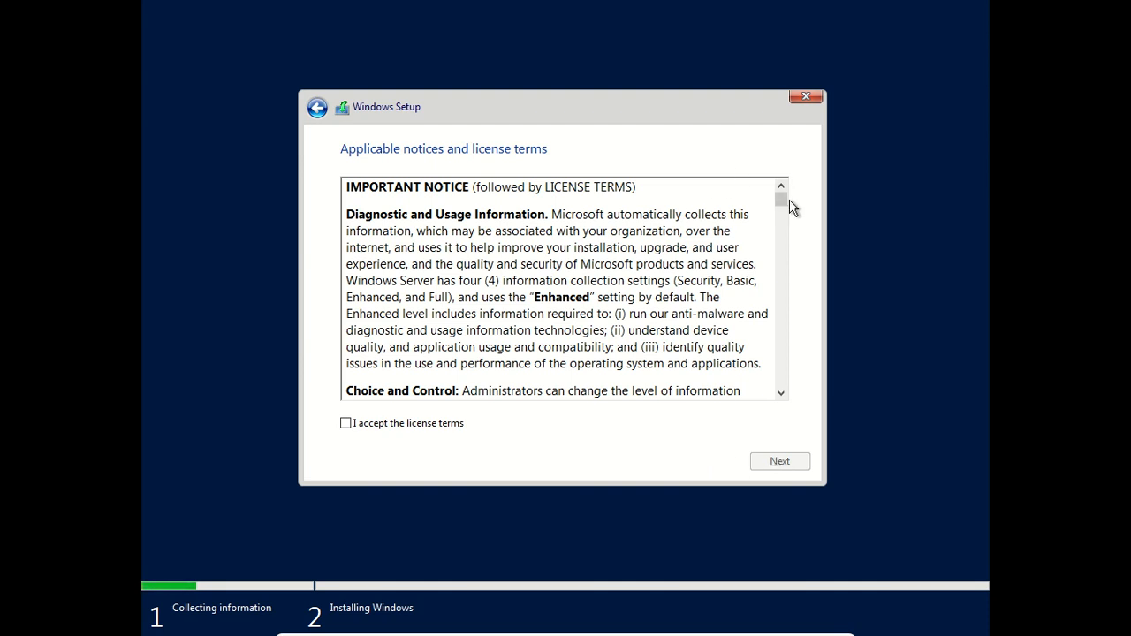
- Accept the Windows Server license terms and proceed
drag(786, 200, 788, 391)
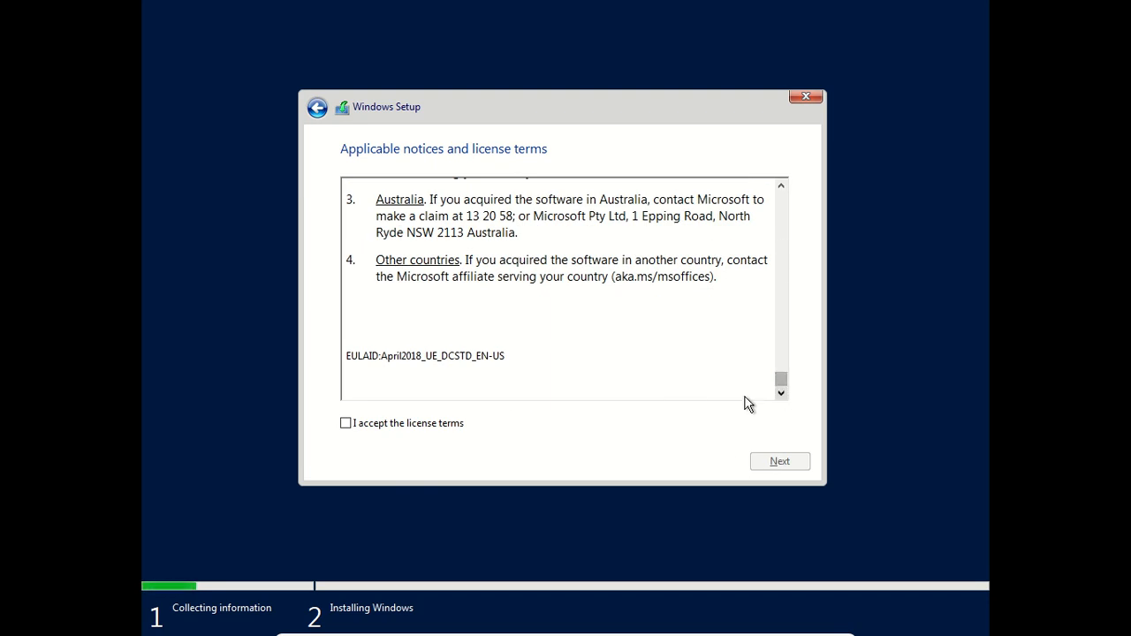
click(346, 424)
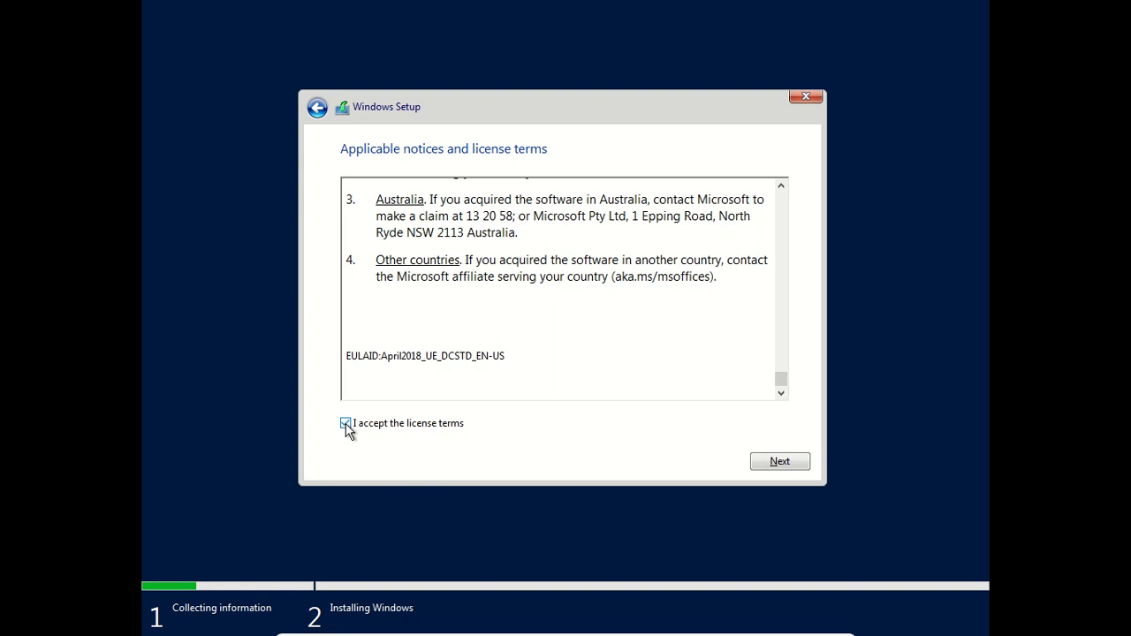
click(774, 457)
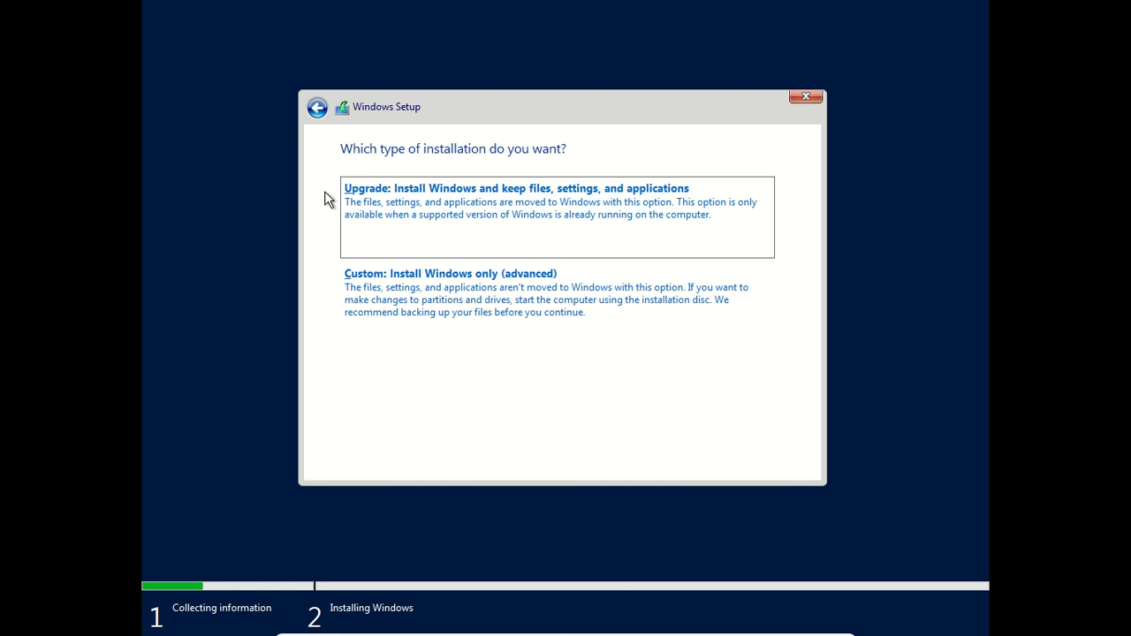
- Choose a Custom install, create a 2048 MB partition, then install onto the 30 GB unallocated space
click(420, 278)
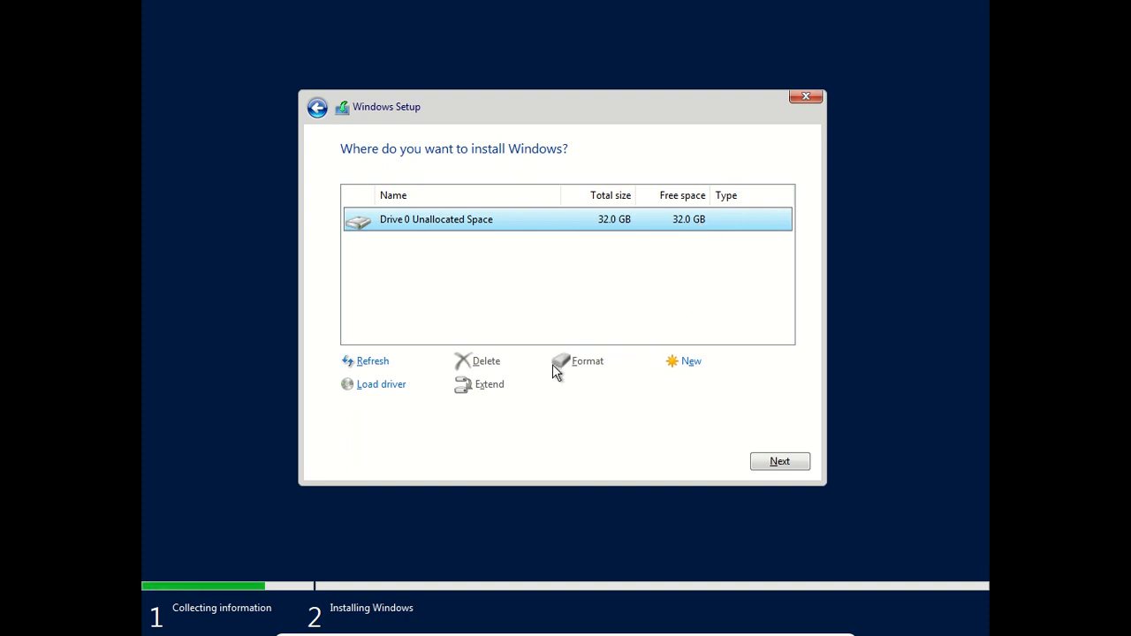
click(689, 363)
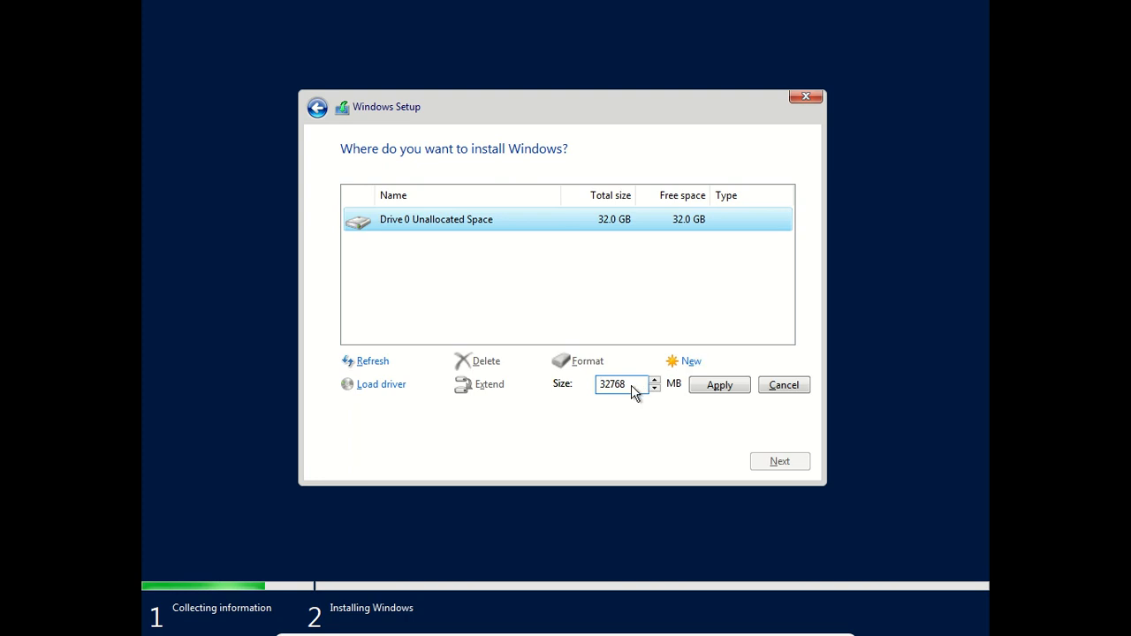
drag(627, 393, 586, 396)
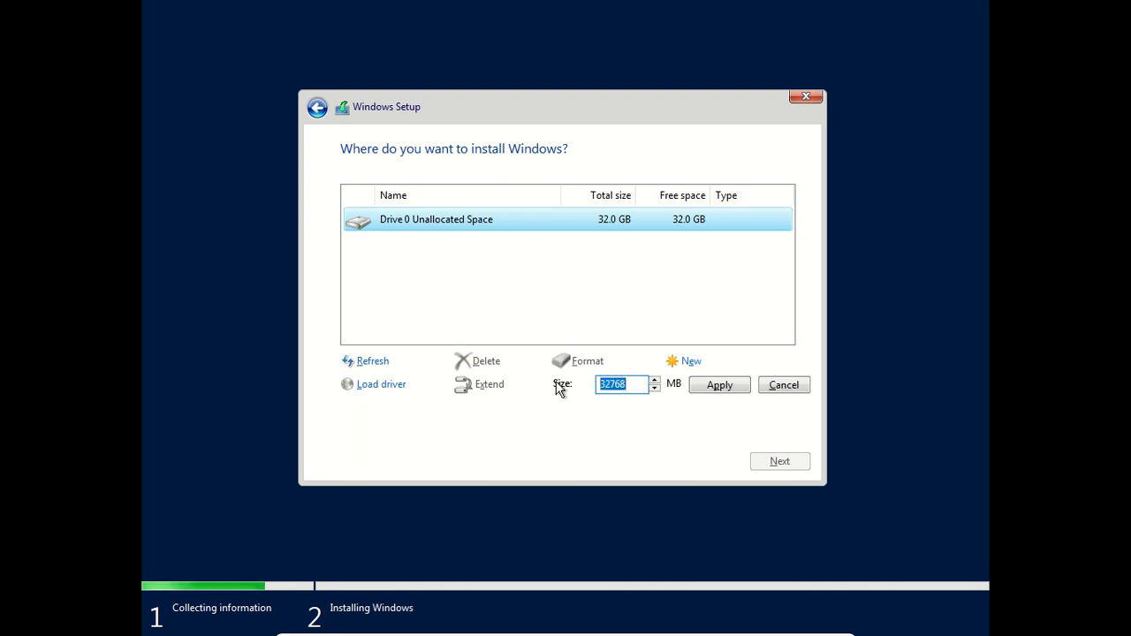
text(200)
text(0)
key(BackSpace)
key(BackSpace)
text(48)
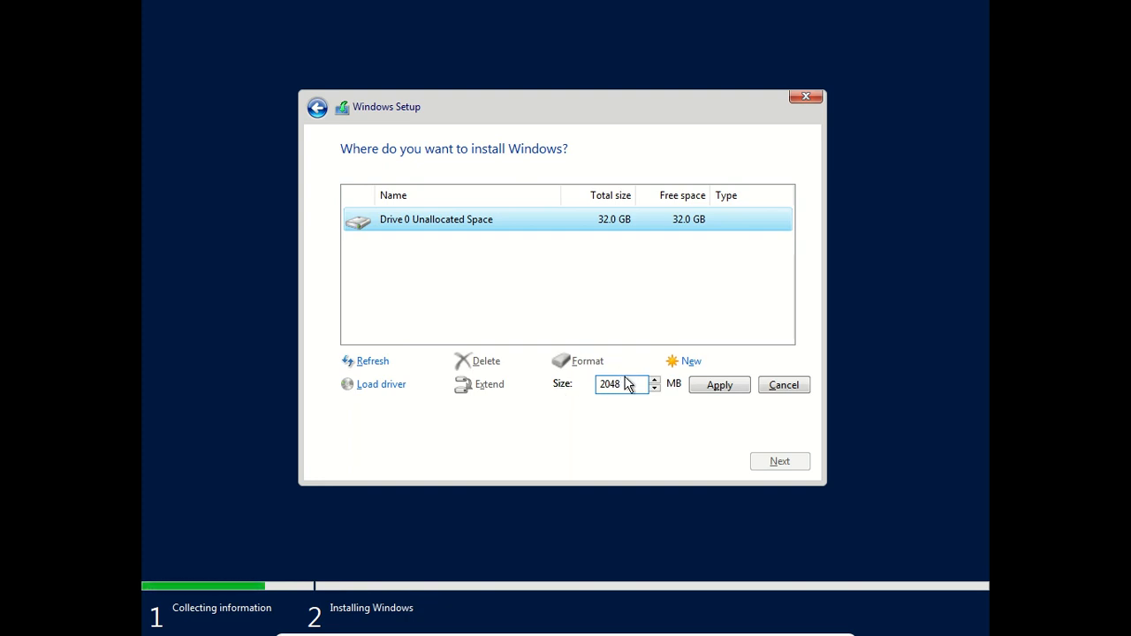
click(717, 385)
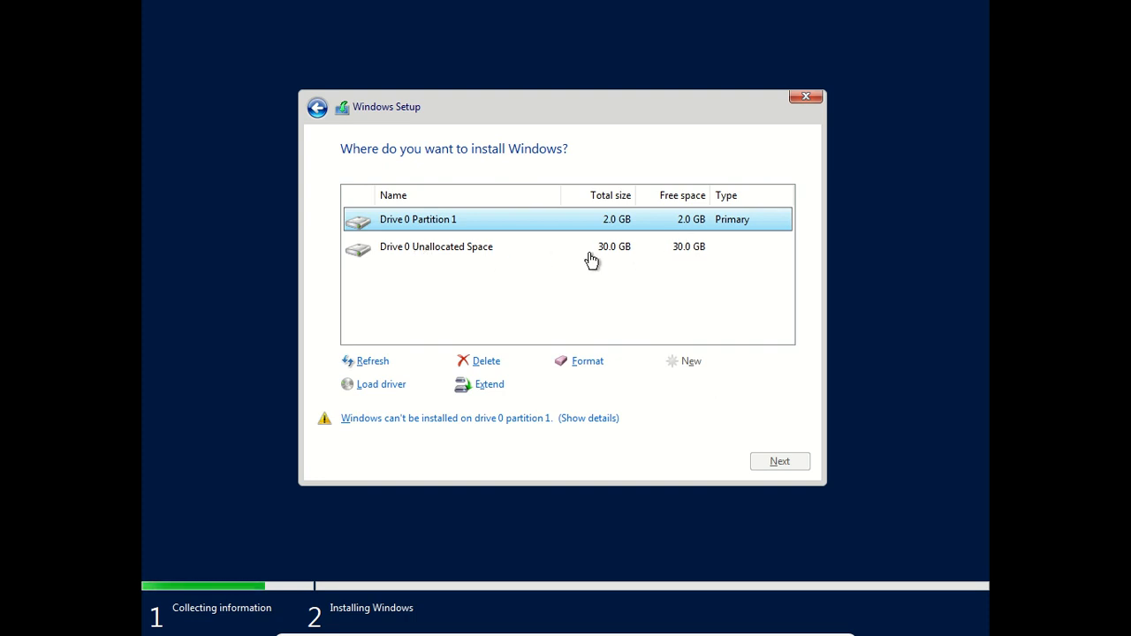
click(459, 255)
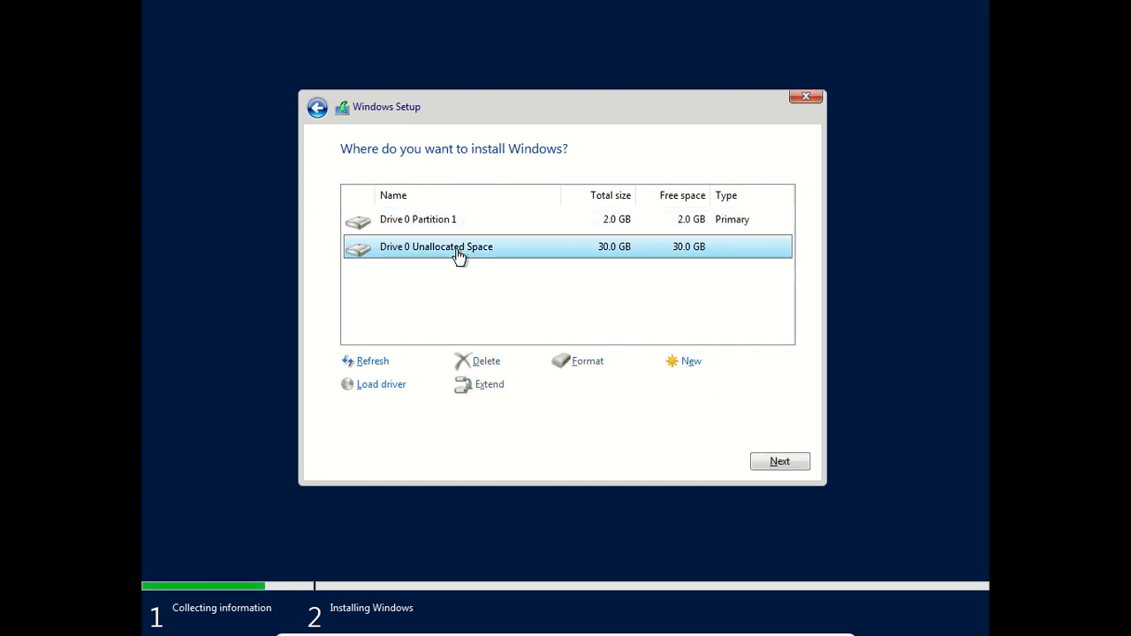
click(785, 460)
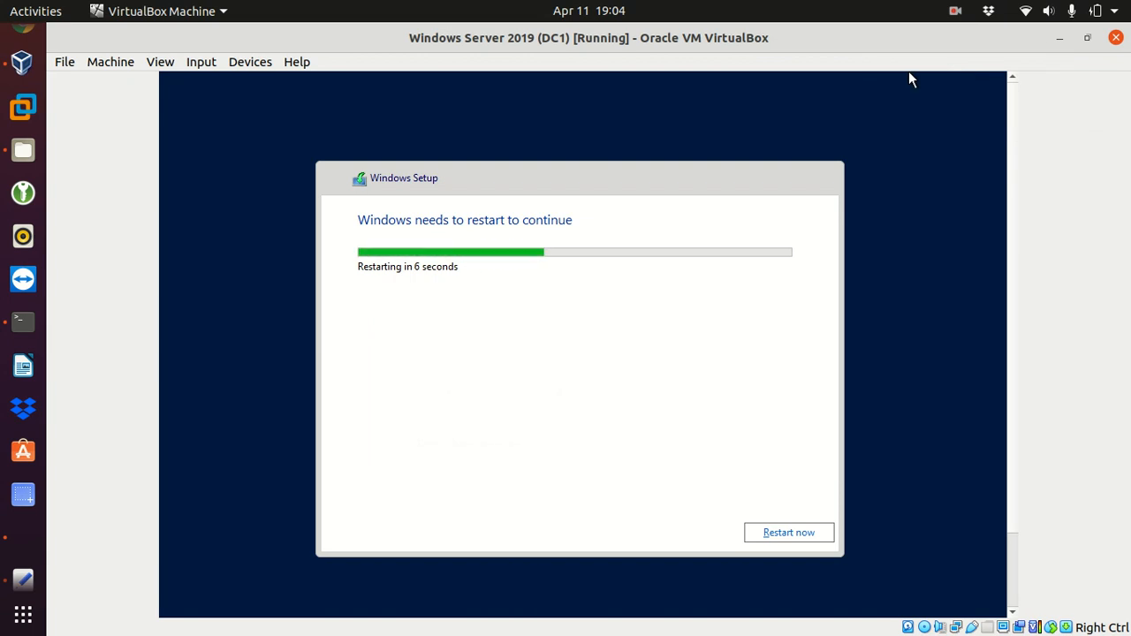
- Switch the VM to full-screen view while setup finishes installing and restarts
key(Control_R+f)
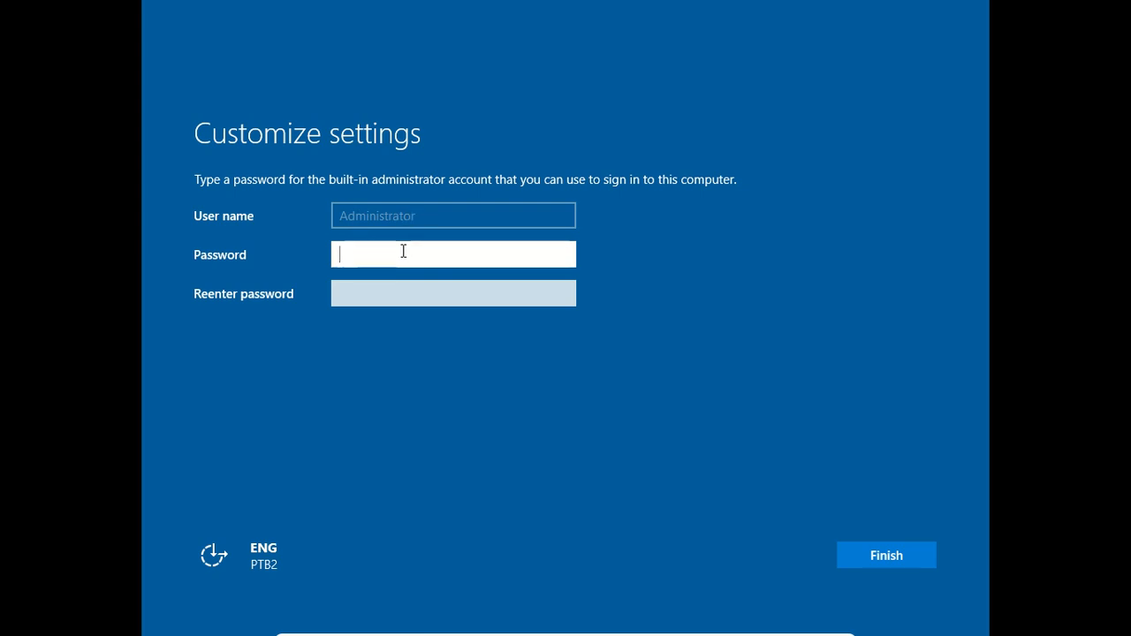
- Enter and confirm the Administrator password, finish setup, then sign in with Ctrl+Alt+Delete and the password
text(P@ssw0rd123)
key(Tab)
text(P@ssw0rd1234)
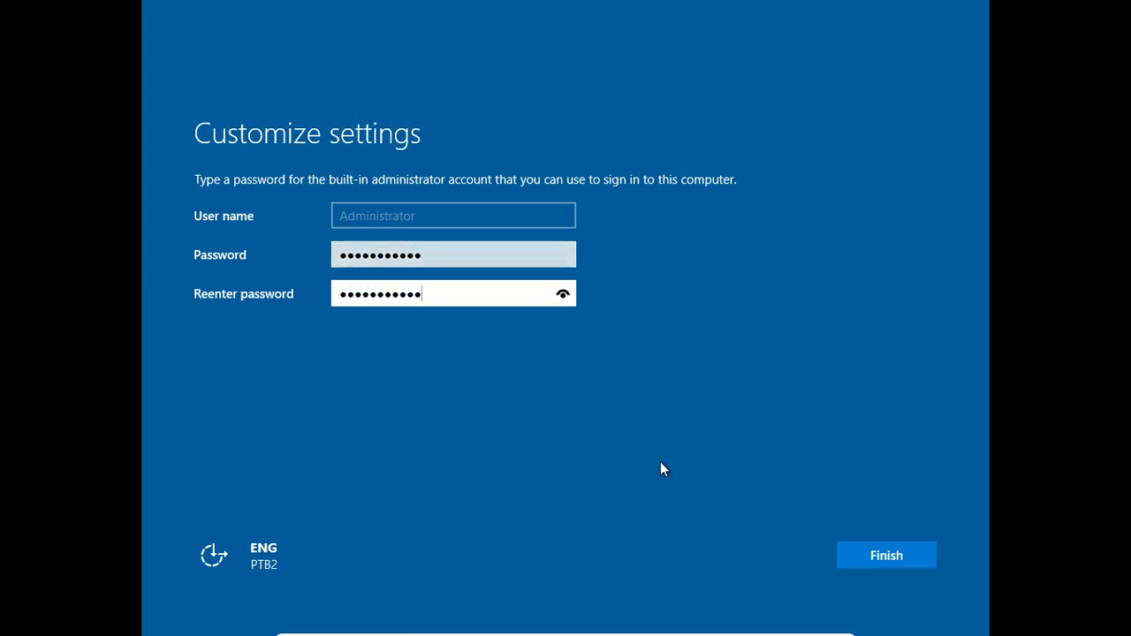
click(863, 554)
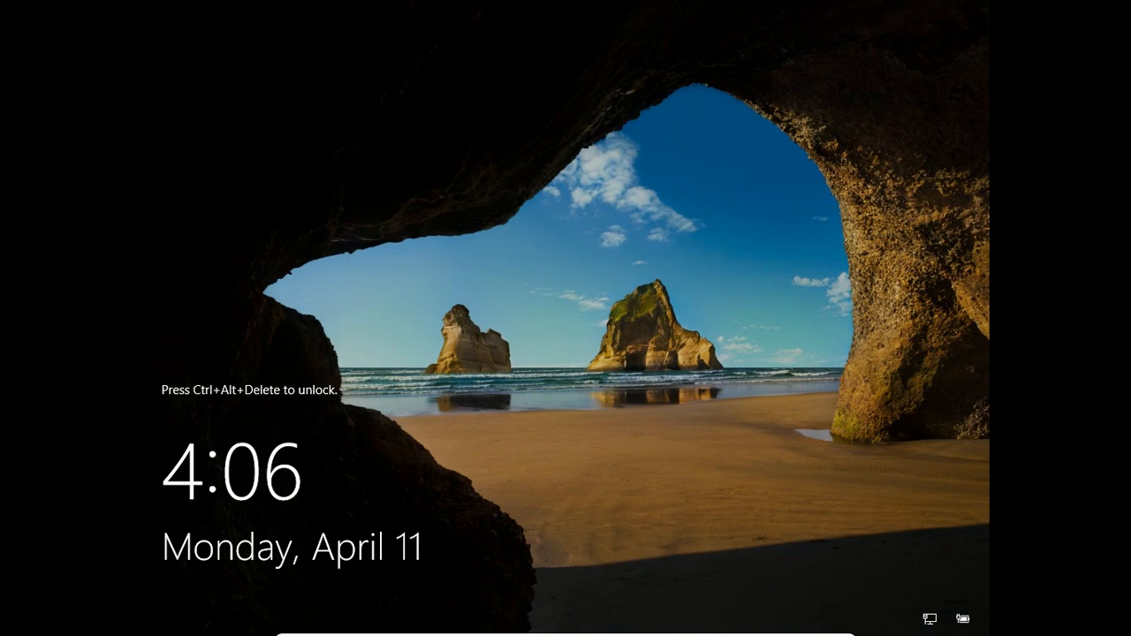
key(ctrl+alt+Delete)
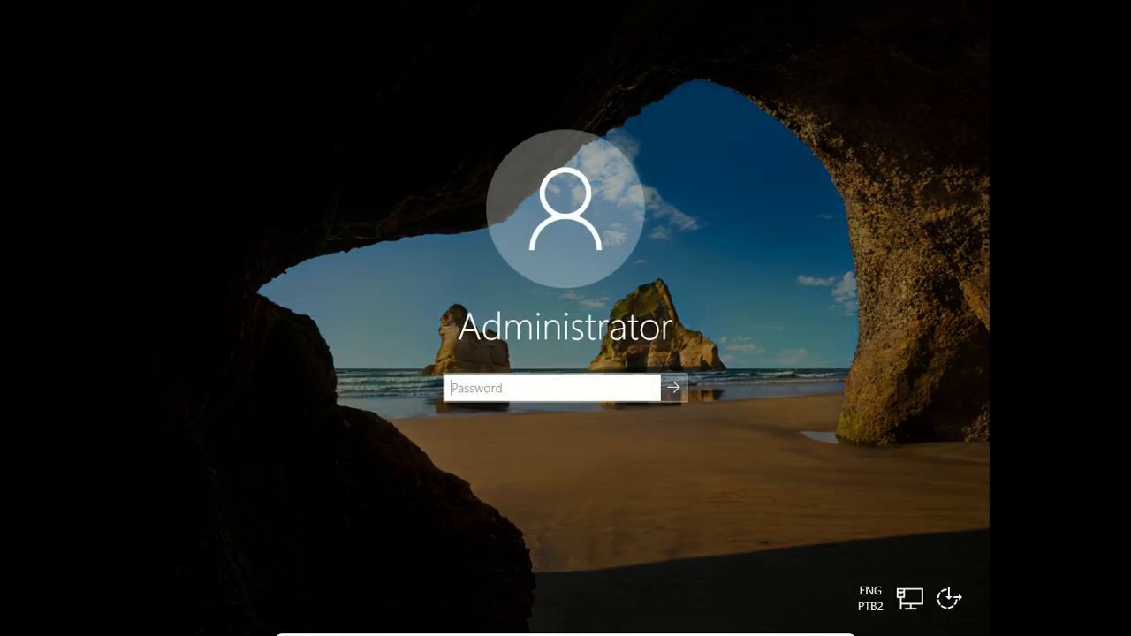
text(•••••••••••)
key(Return)
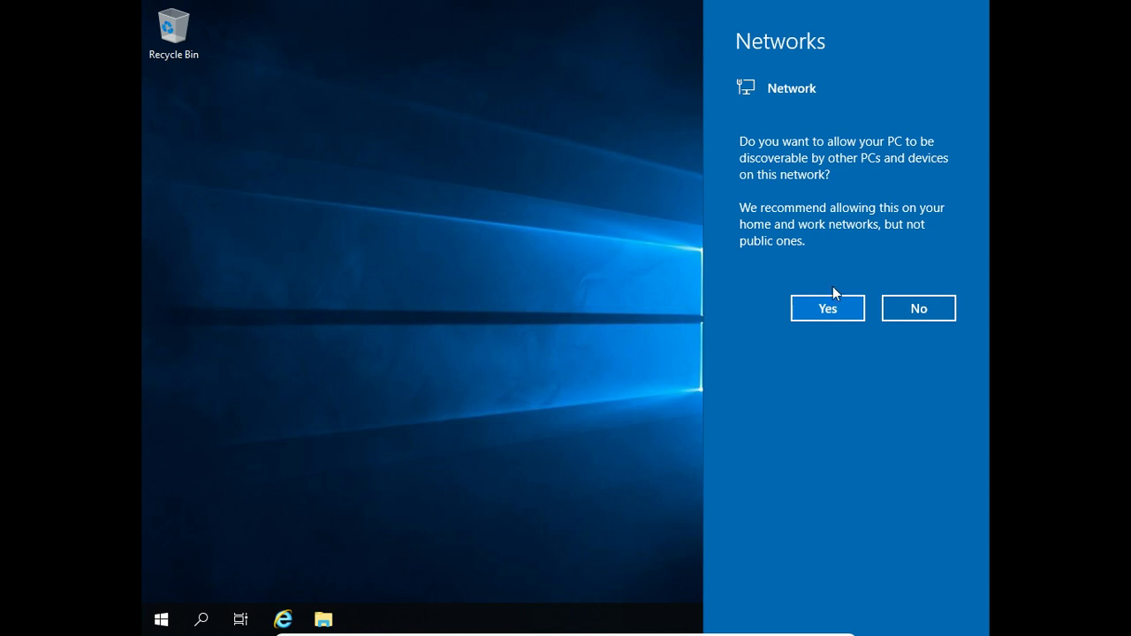
- Answer Yes to the Networks prompt so the PC is discoverable
click(823, 309)
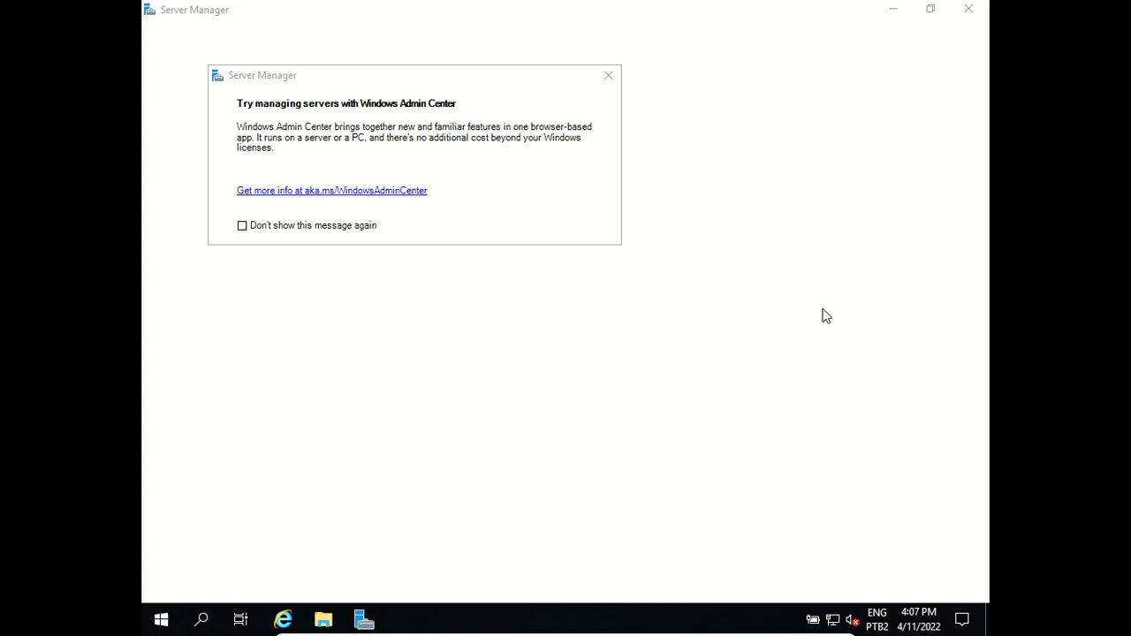
- Tick 'Don't show this message again' and close the Windows Admin Center popup
click(242, 225)
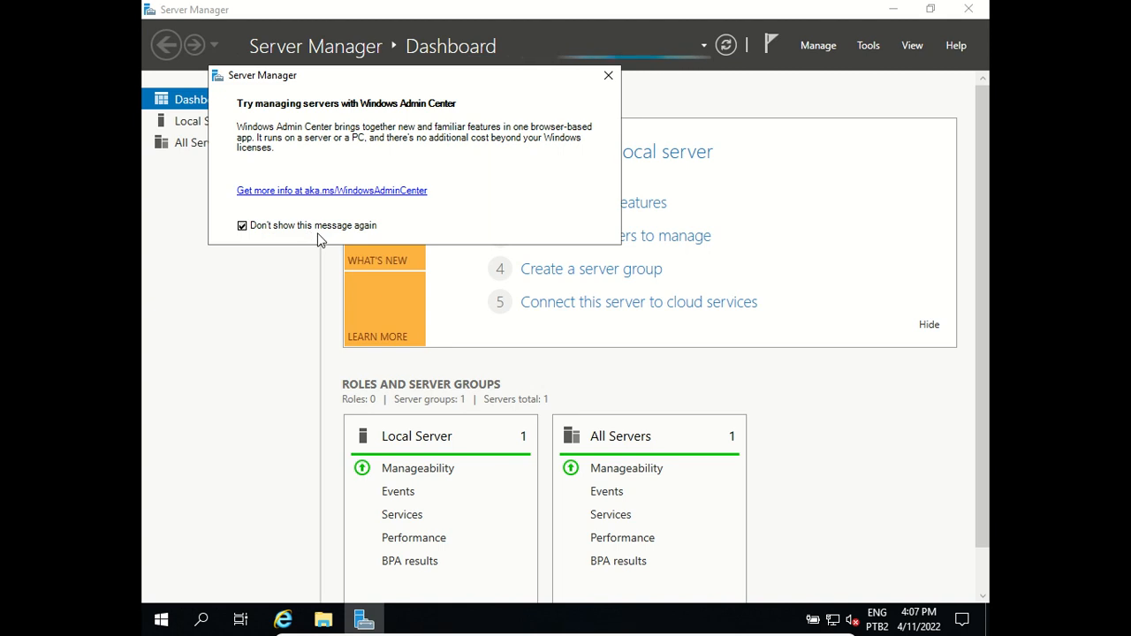
click(609, 77)
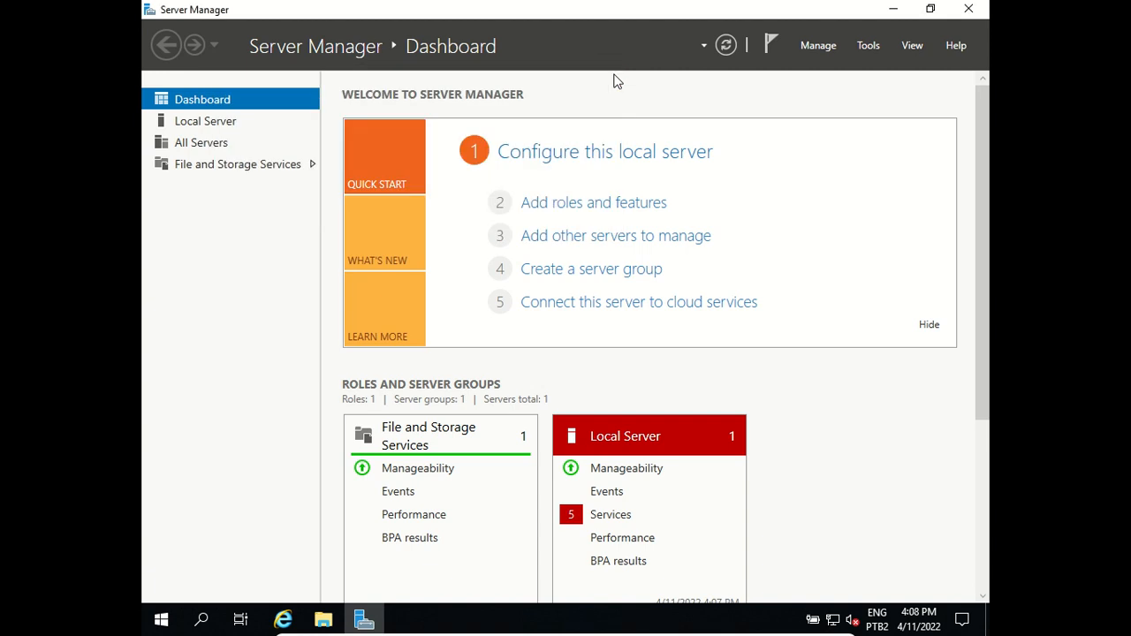
- Select Local Server in Server Manager to view its name and network properties
click(198, 129)
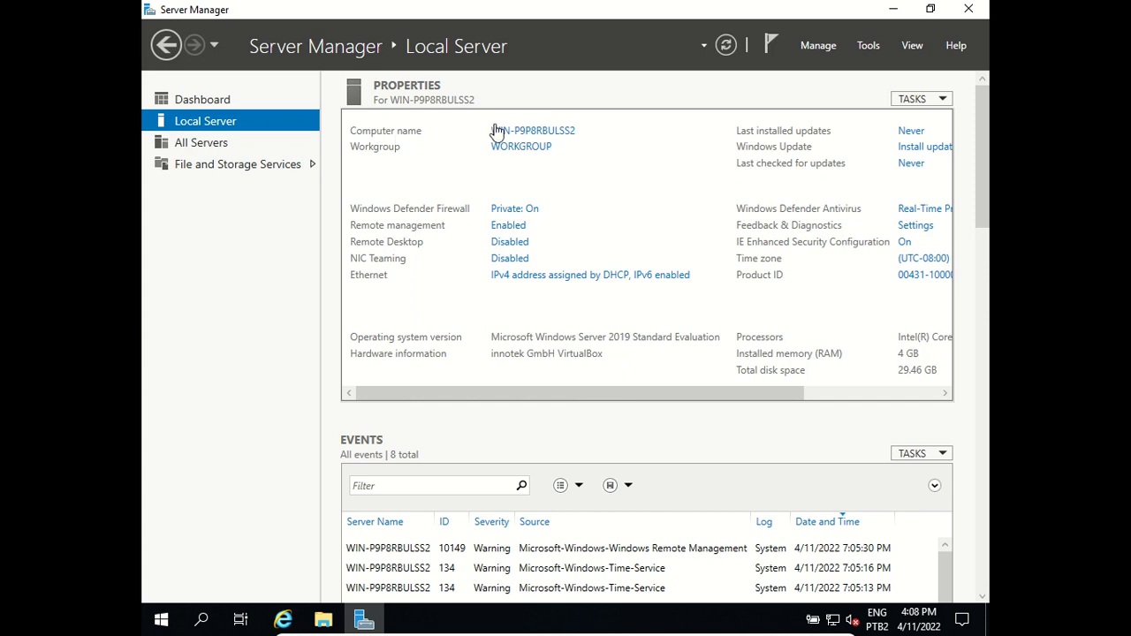
- Rename the computer to DC1-Server, acknowledge the restart notice, and close System Properties
click(524, 132)
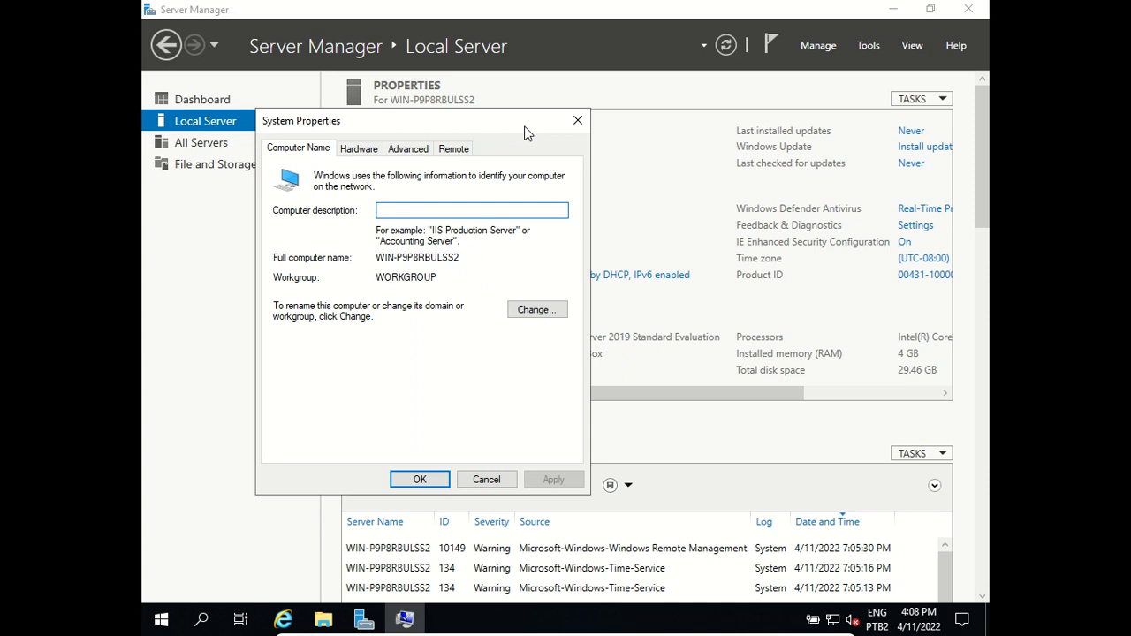
click(532, 310)
click(377, 248)
drag(377, 248, 221, 256)
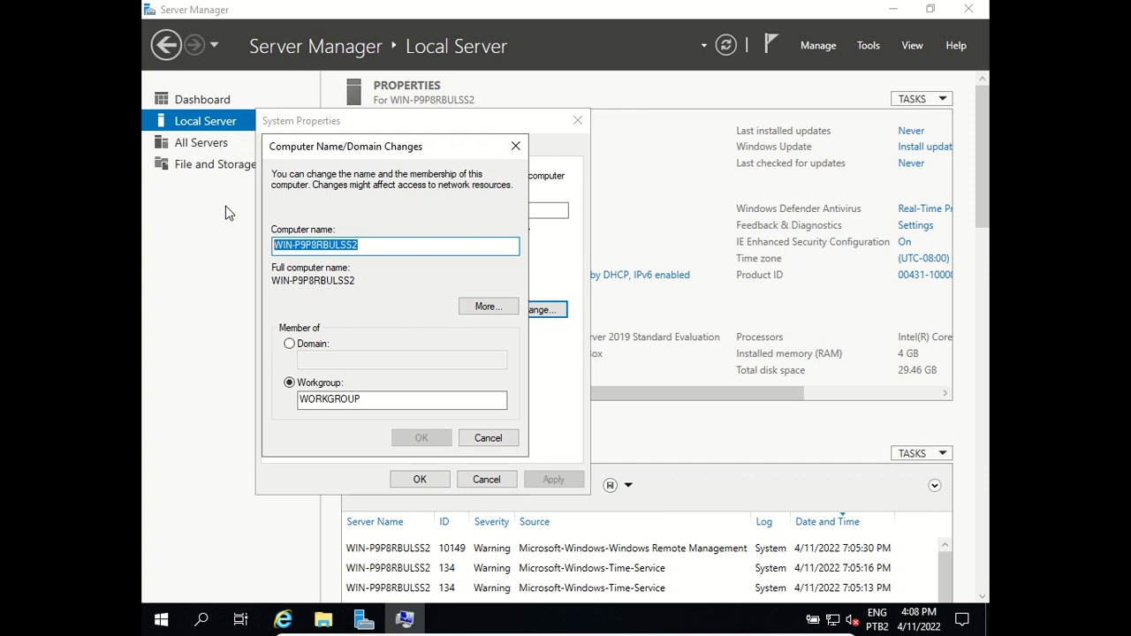
text(Windows)
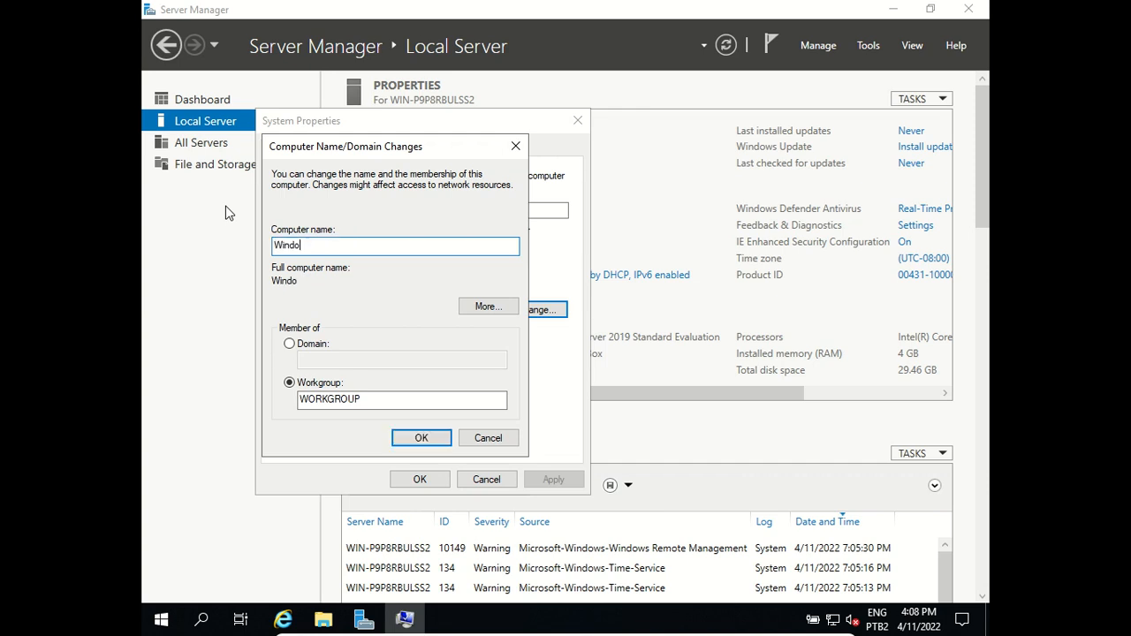
key(BackSpace)
key(BackSpace)
key(BackSpace)
key(BackSpace)
key(BackSpace)
key(BackSpace)
key(BackSpace)
text(DC1-Server)
click(398, 436)
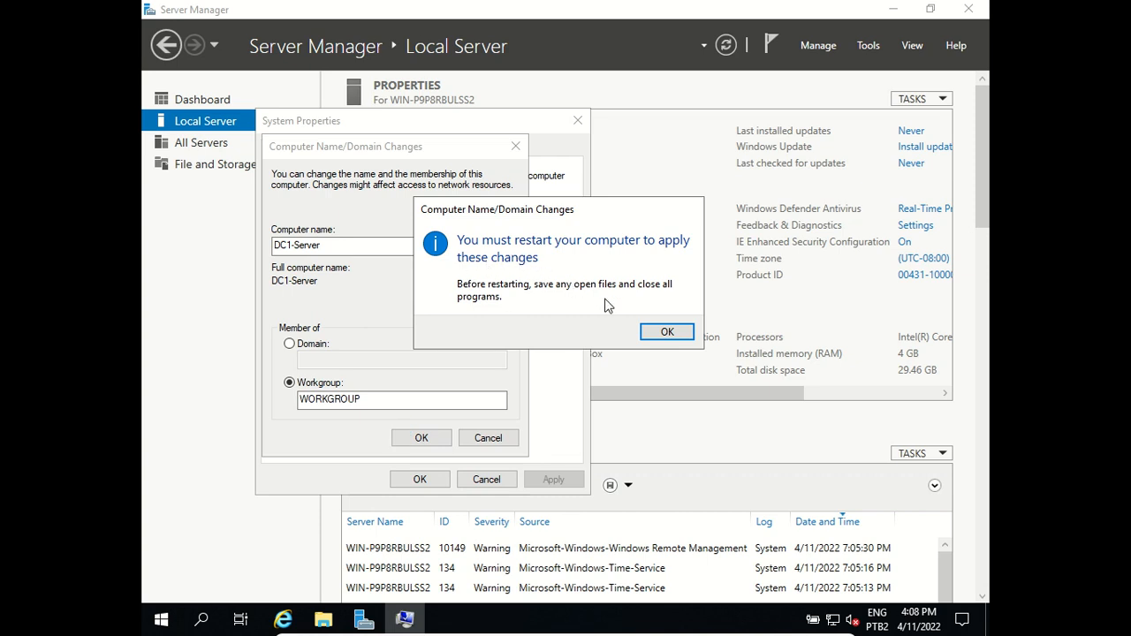
click(675, 332)
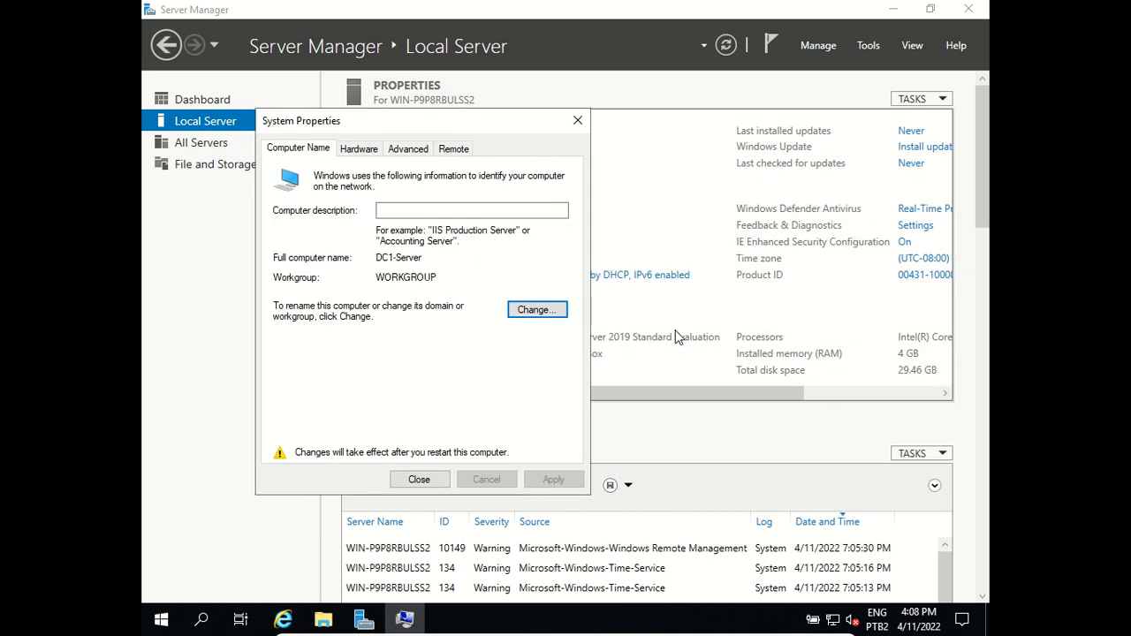
click(409, 484)
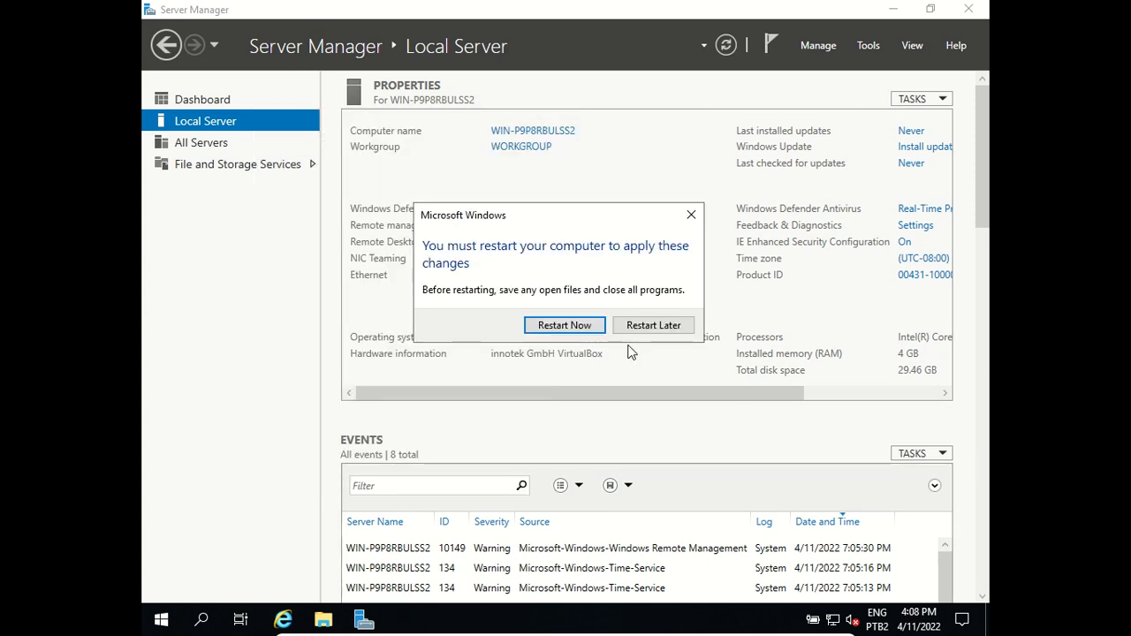
- Choose Restart Later, then open the Ethernet adapter's Internet Protocol Version 4 (TCP/IPv4) properties
click(652, 326)
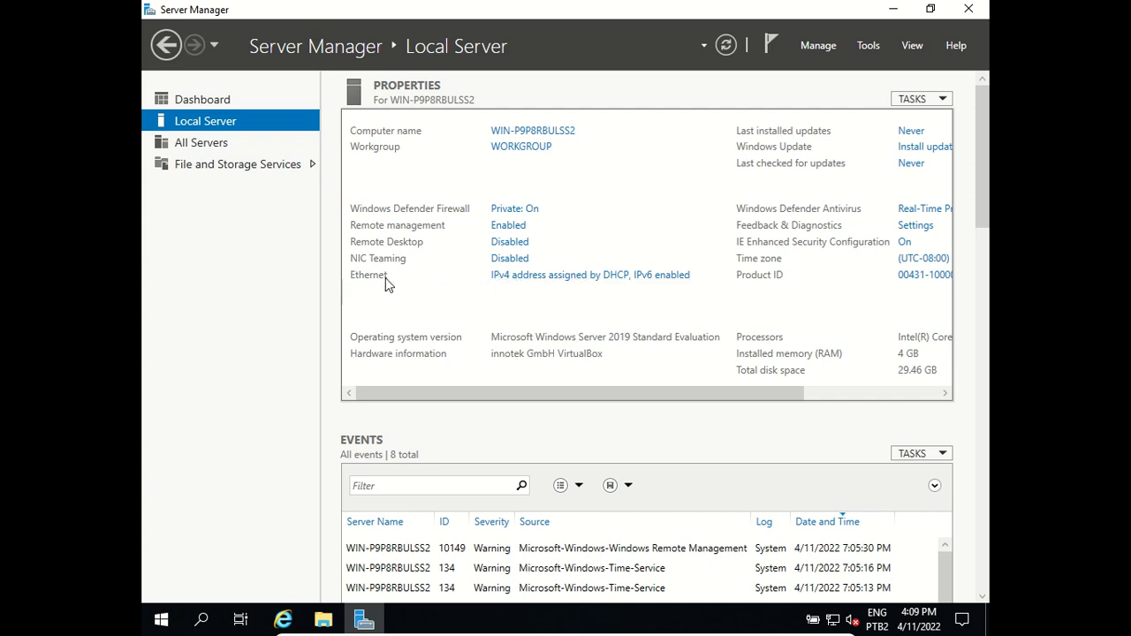
click(531, 277)
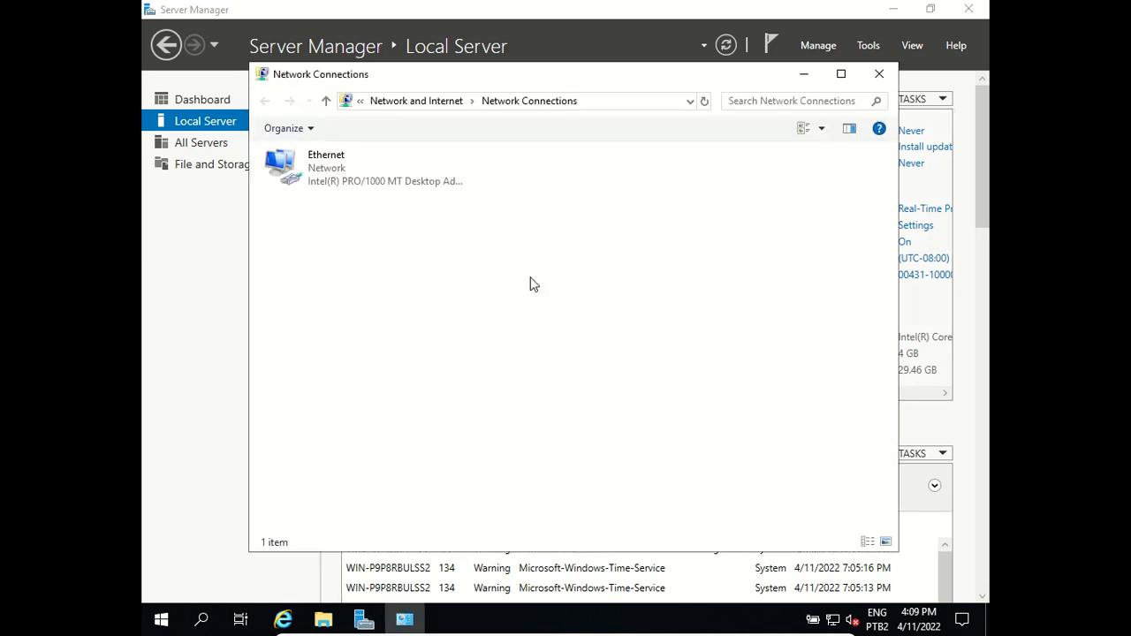
right_click(317, 177)
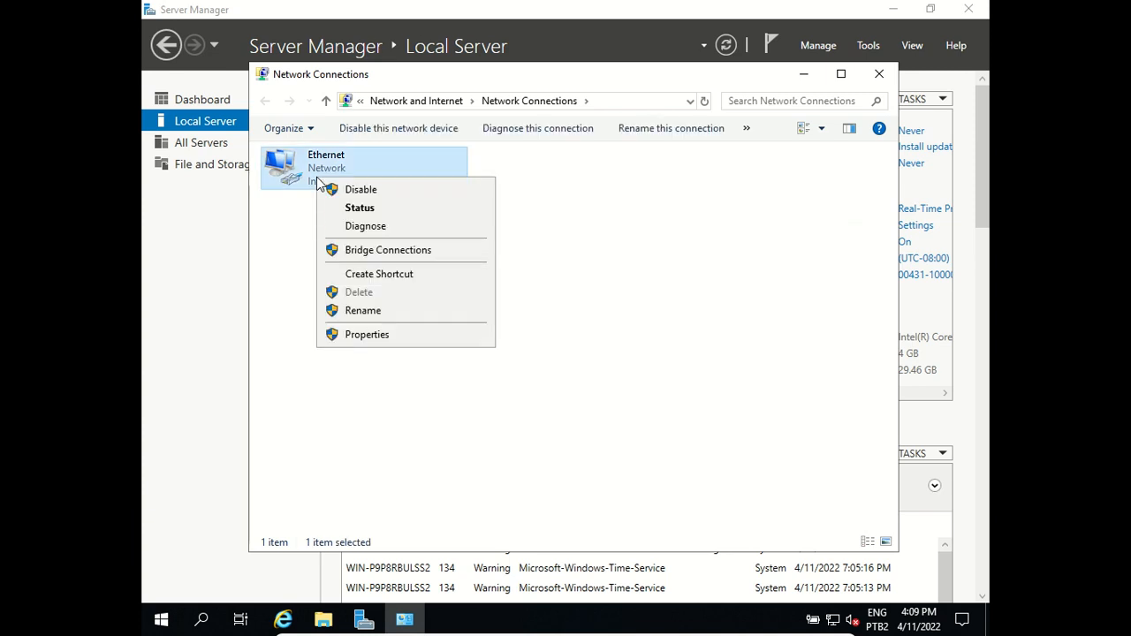
click(385, 341)
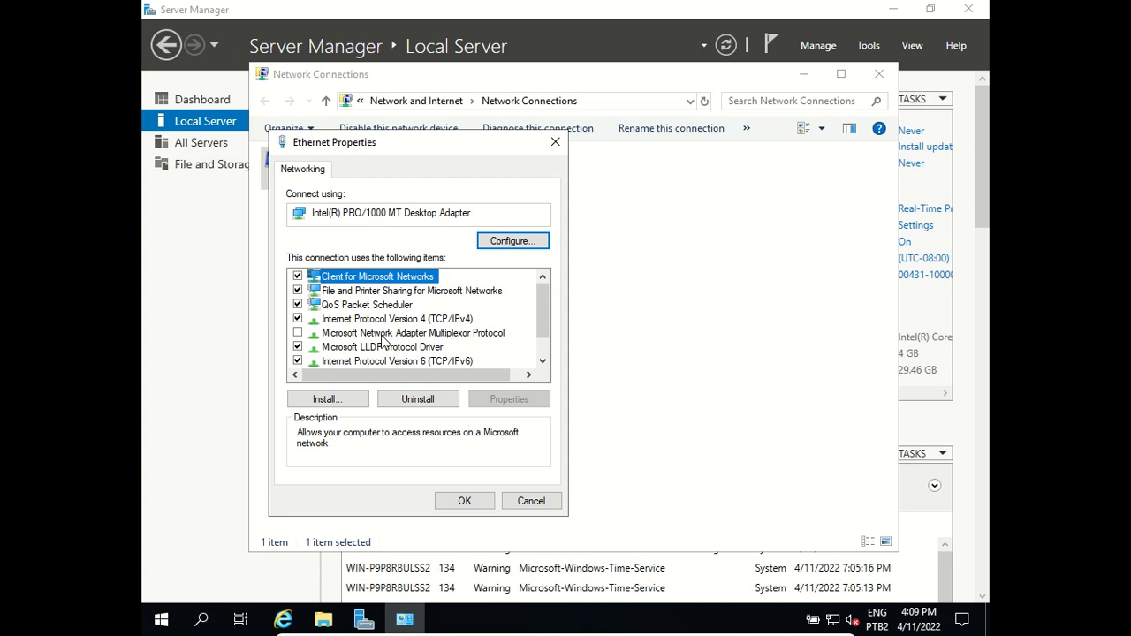
click(336, 320)
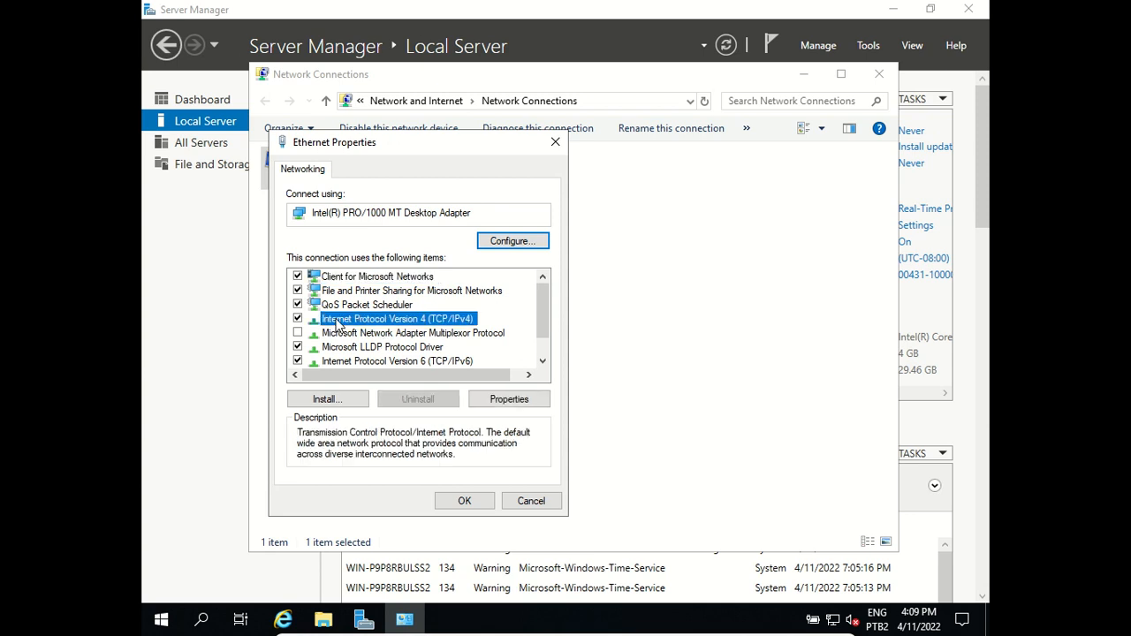
double_click(423, 325)
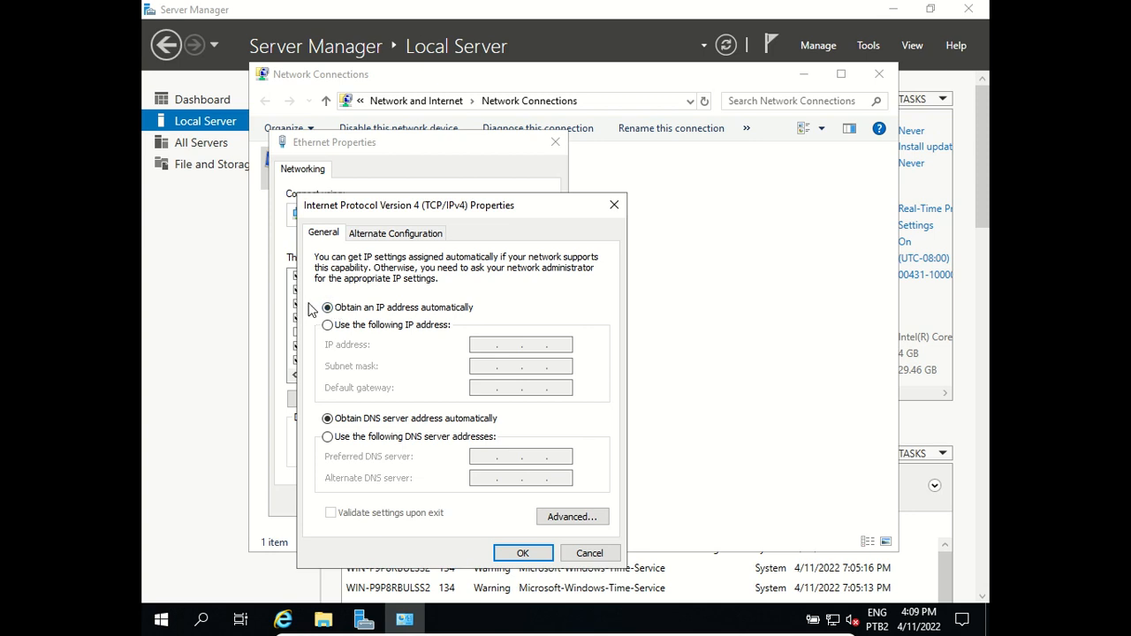
- Set a manual IP address 192.168.0.220, mask 255.255.255.0, and gateway 192.168.0.1
click(327, 325)
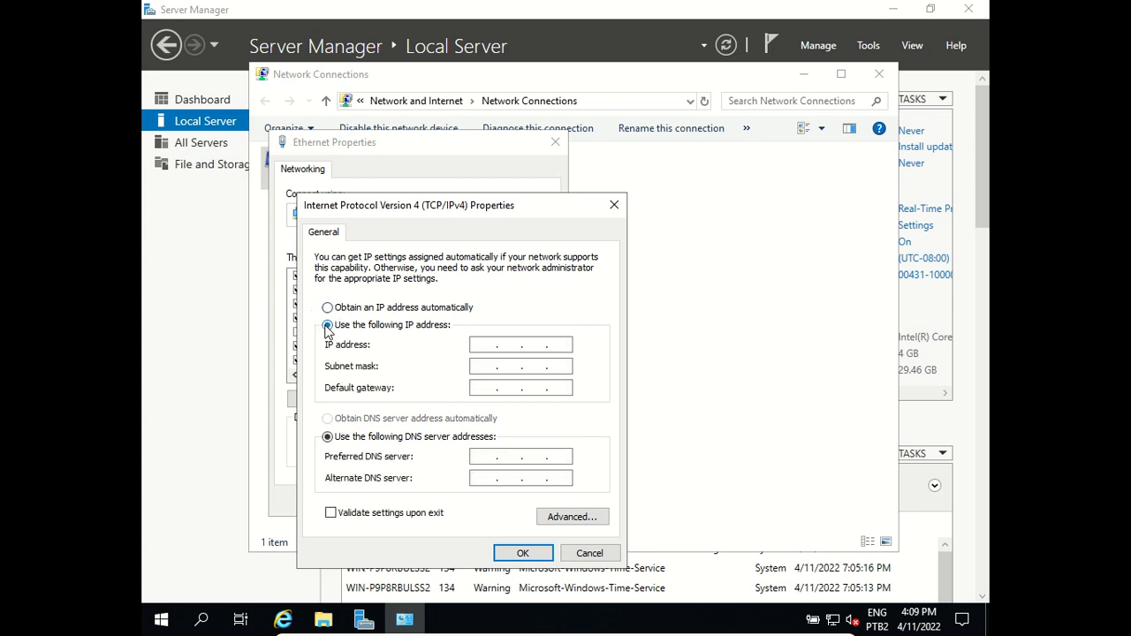
click(478, 345)
text(192.168.0.220)
key(Tab)
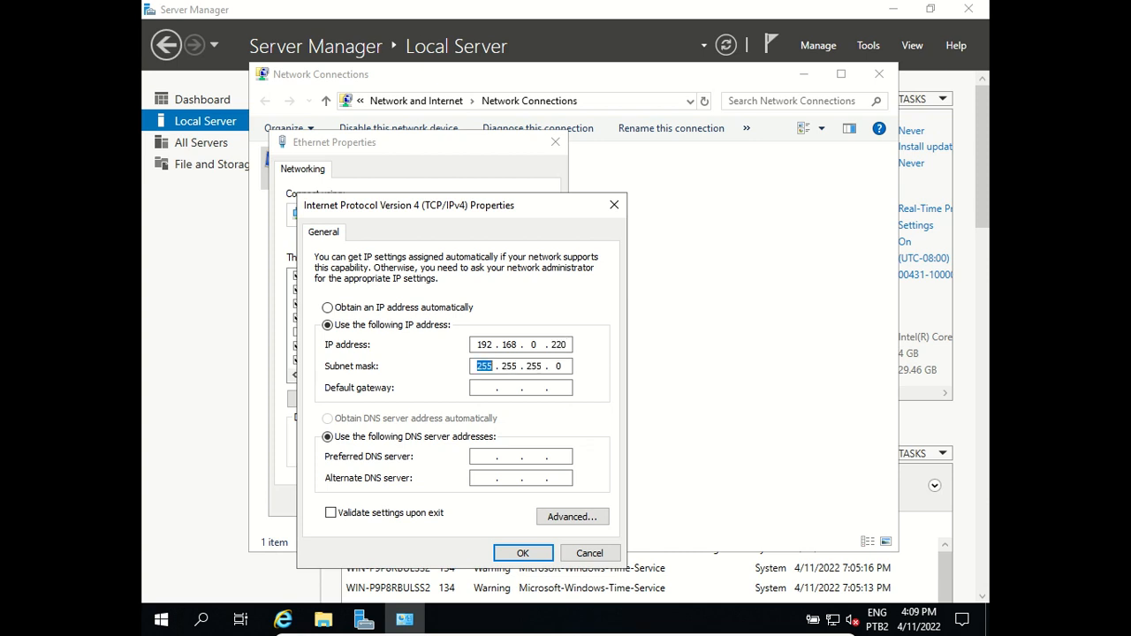
key(Tab)
text(8.8.8.8)
key(BackSpace)
key(BackSpace)
key(BackSpace)
key(BackSpace)
text(192 . 168 . 0 . 1)
- Set DNS servers 8.8.8.8 and 8.8.4.4 and apply the settings in both dialogs
click(486, 456)
text(8.8.8.8)
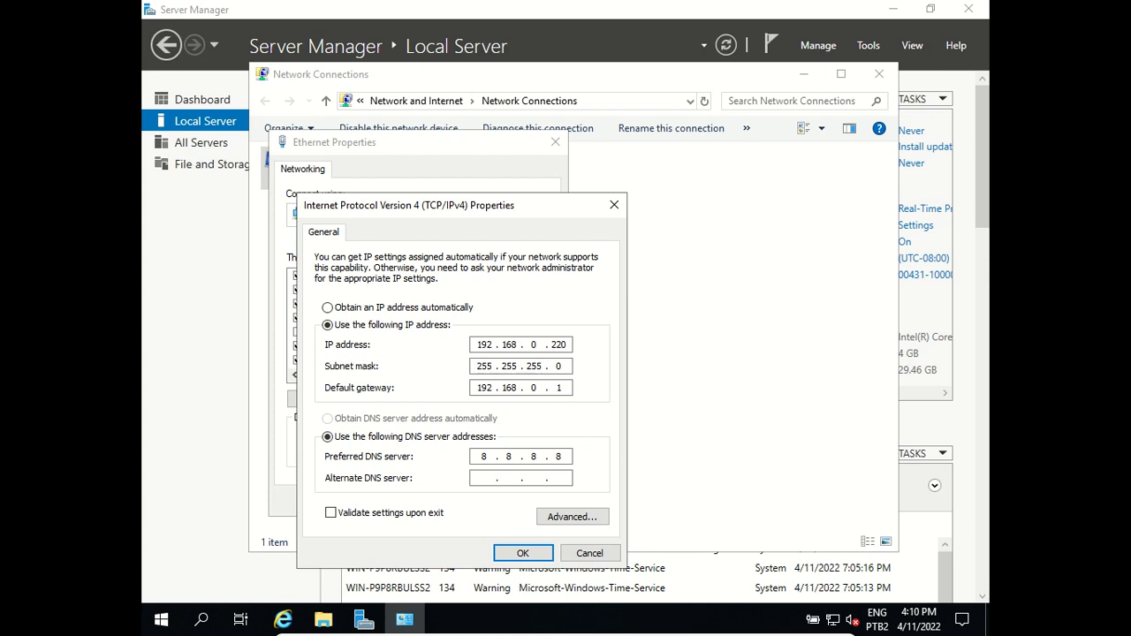
click(484, 479)
text(8 . 8 . 4 . 4)
click(522, 554)
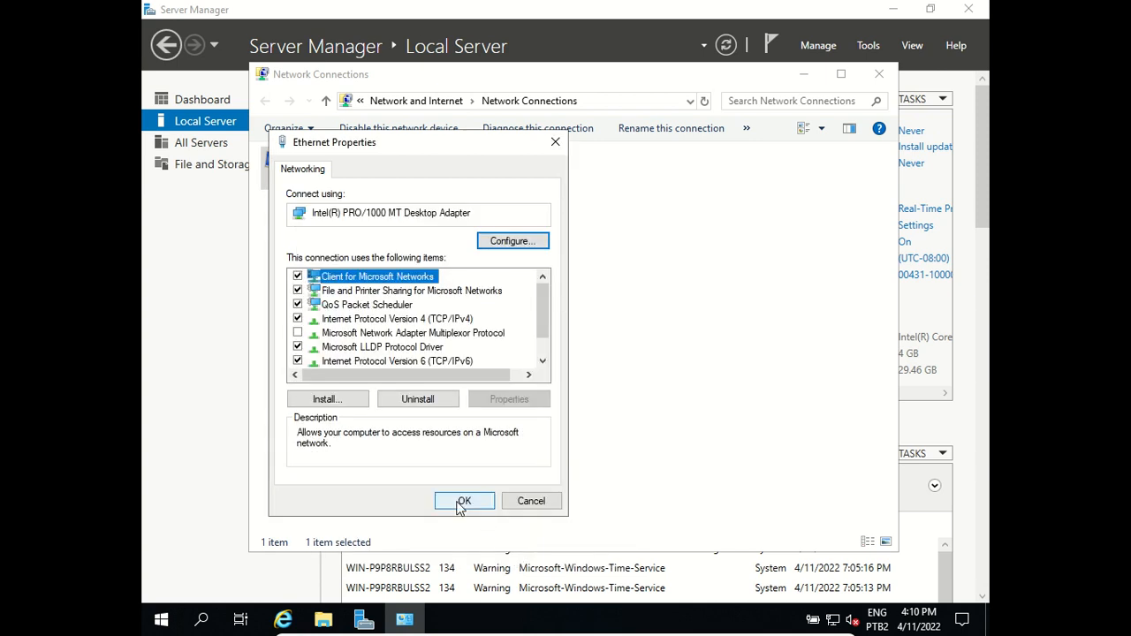
click(459, 502)
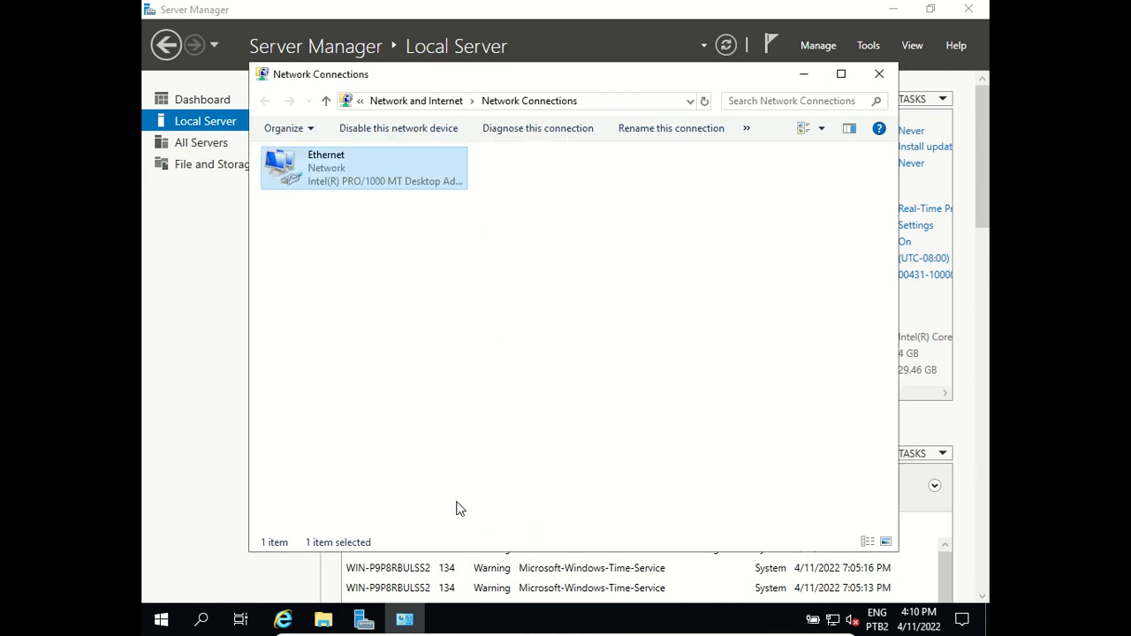
- Close Network Connections, open Command Prompt via a cmd search, and run ipconfig
click(878, 74)
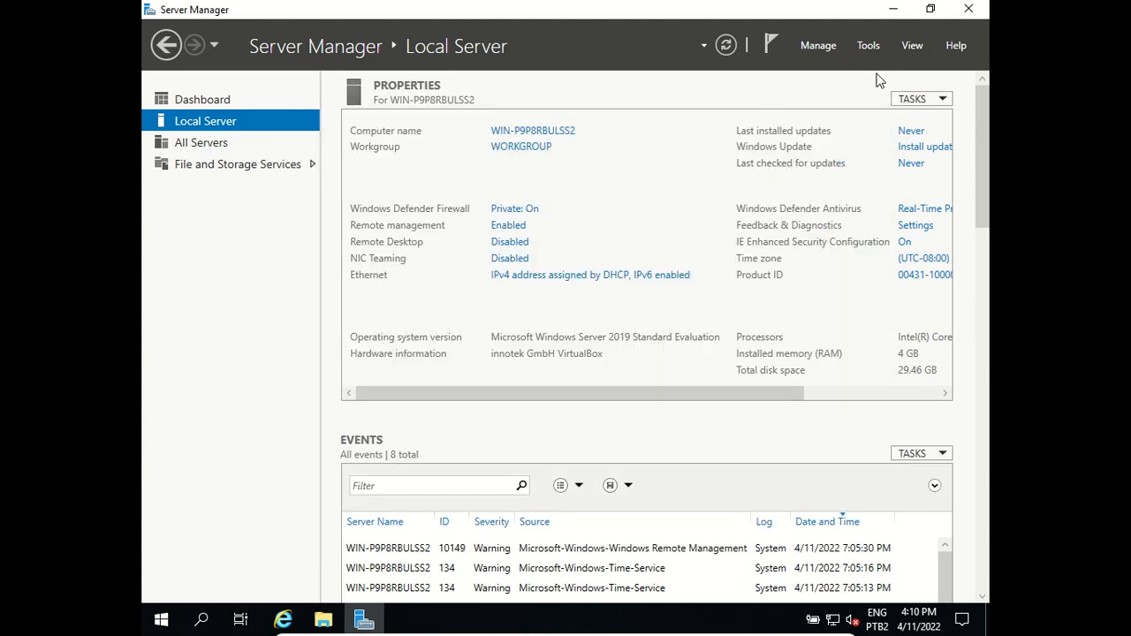
click(201, 618)
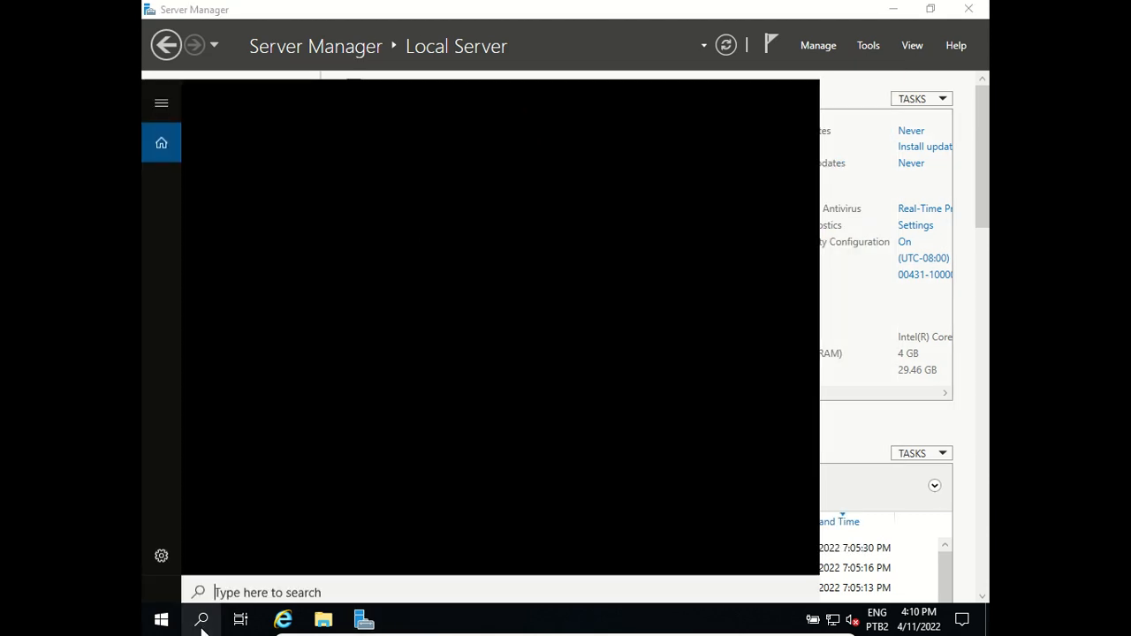
text(c)
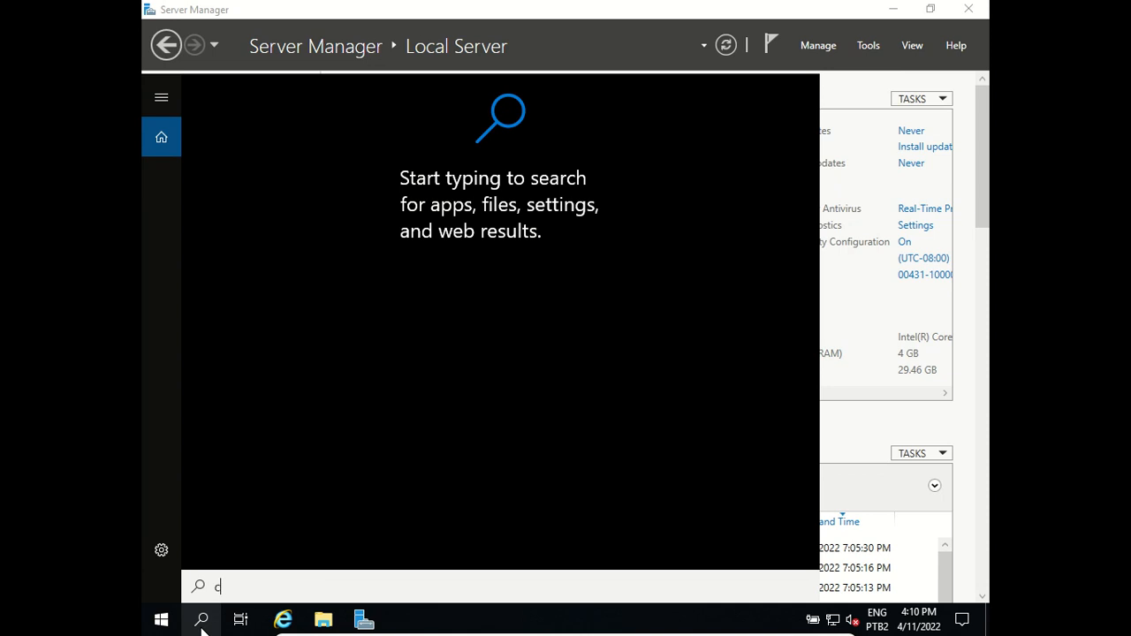
text(md)
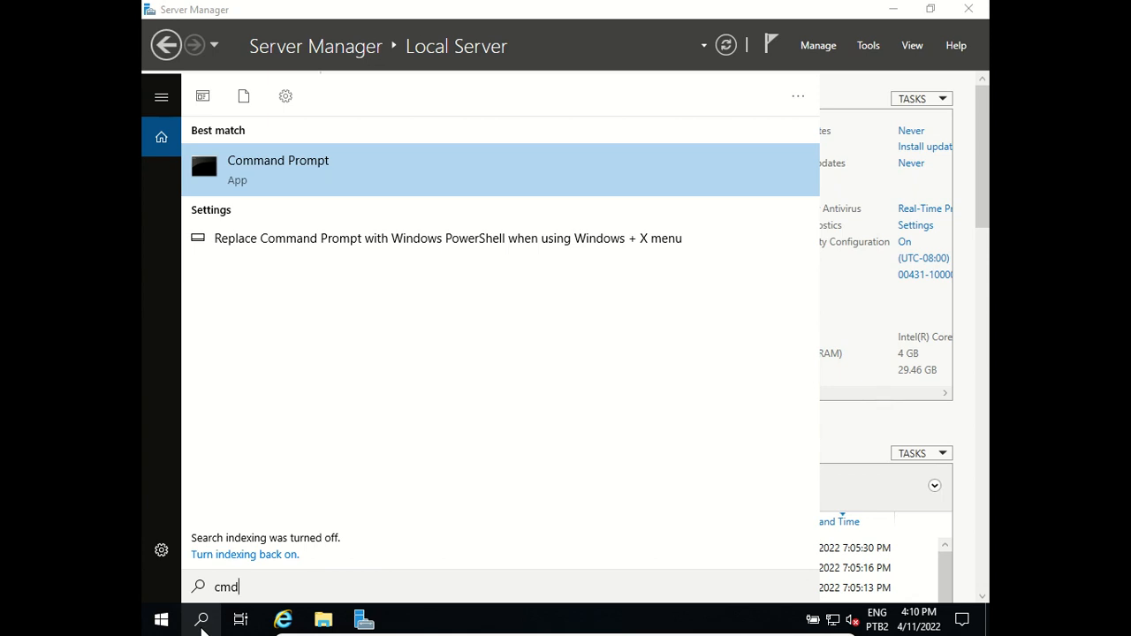
click(201, 626)
text(ipconfig)
key(Return)
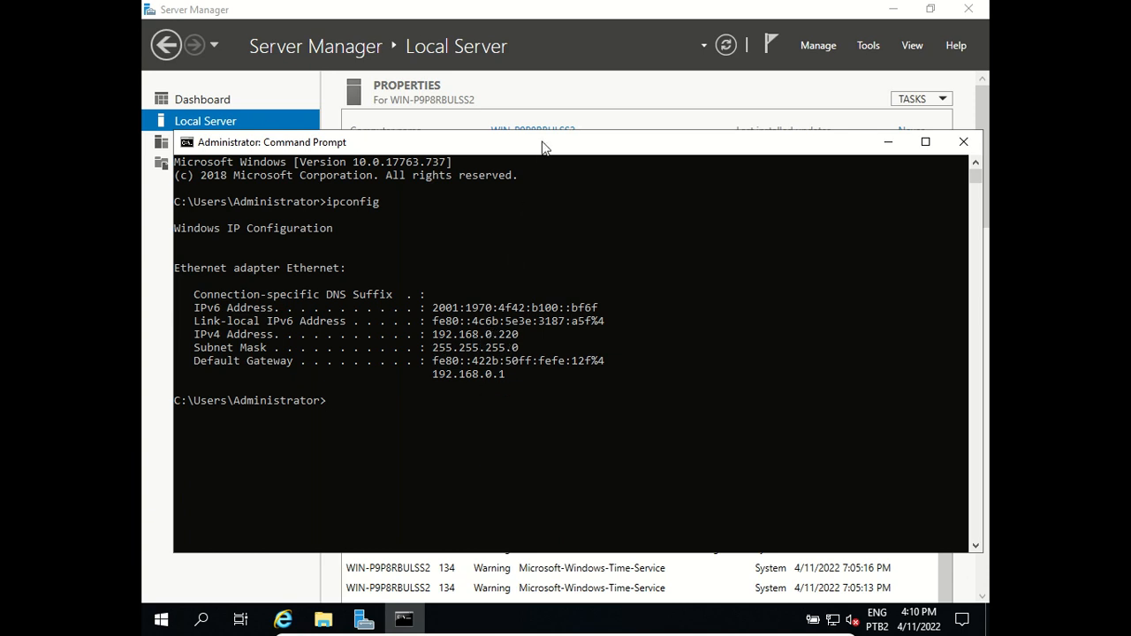
- Ping the gateway 192.168.0.1 and then google.ca from the server's command prompt
text(ping 192.168.0.1)
key(Return)
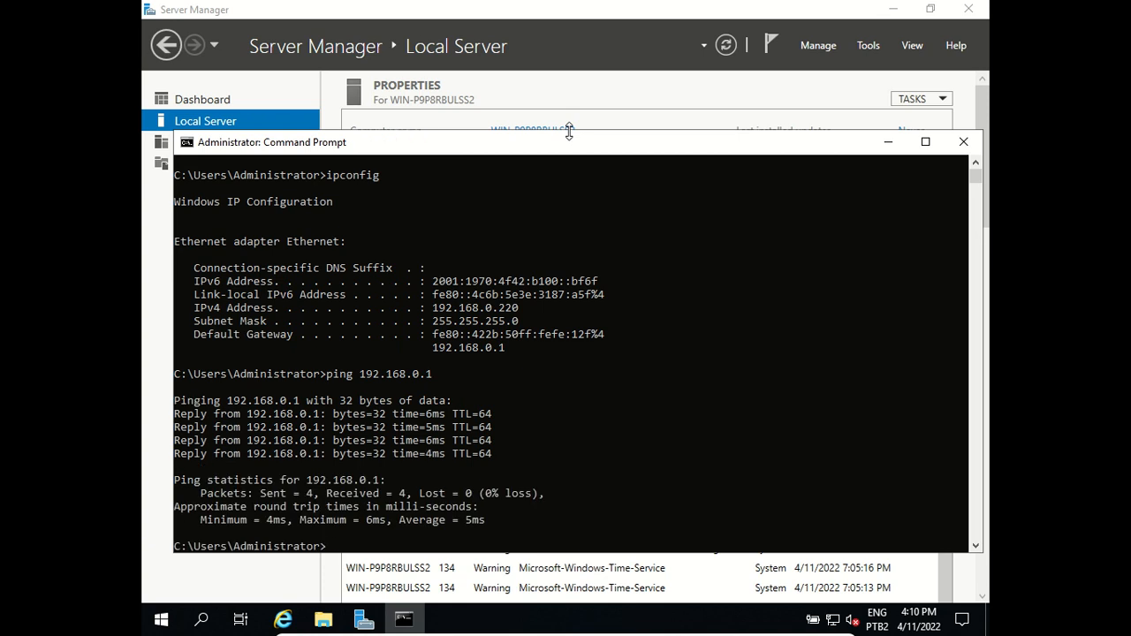
text(ping google.ca)
key(Return)
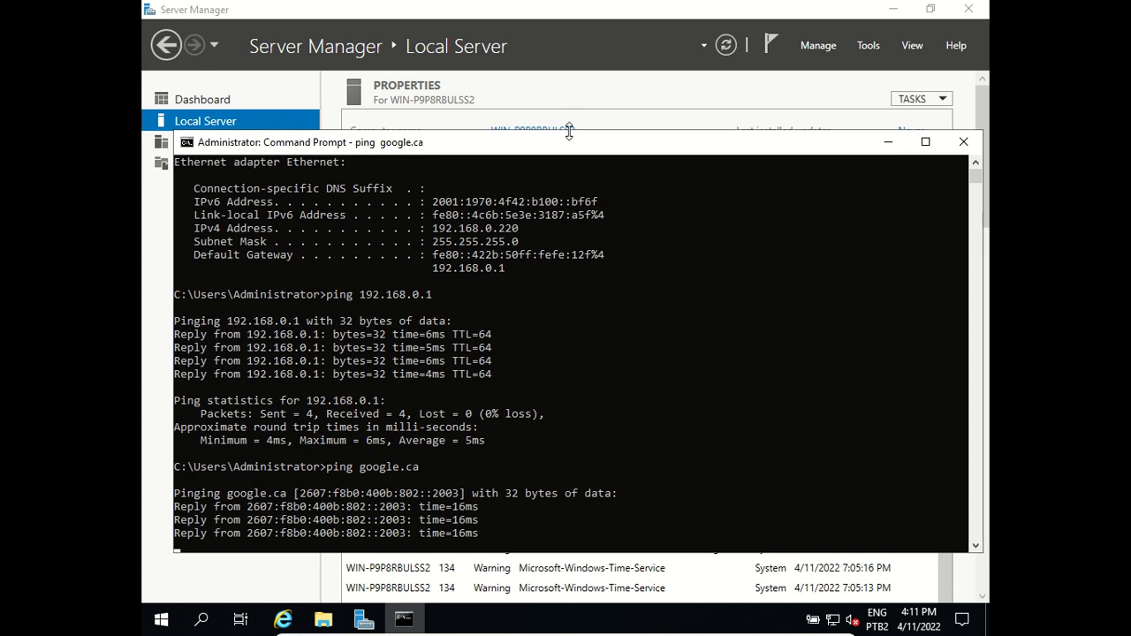
- Ping 8.8.8.8 to confirm internet access, then take the VM out of fullscreen
text(ping 8.8.8.8)
key(Return)
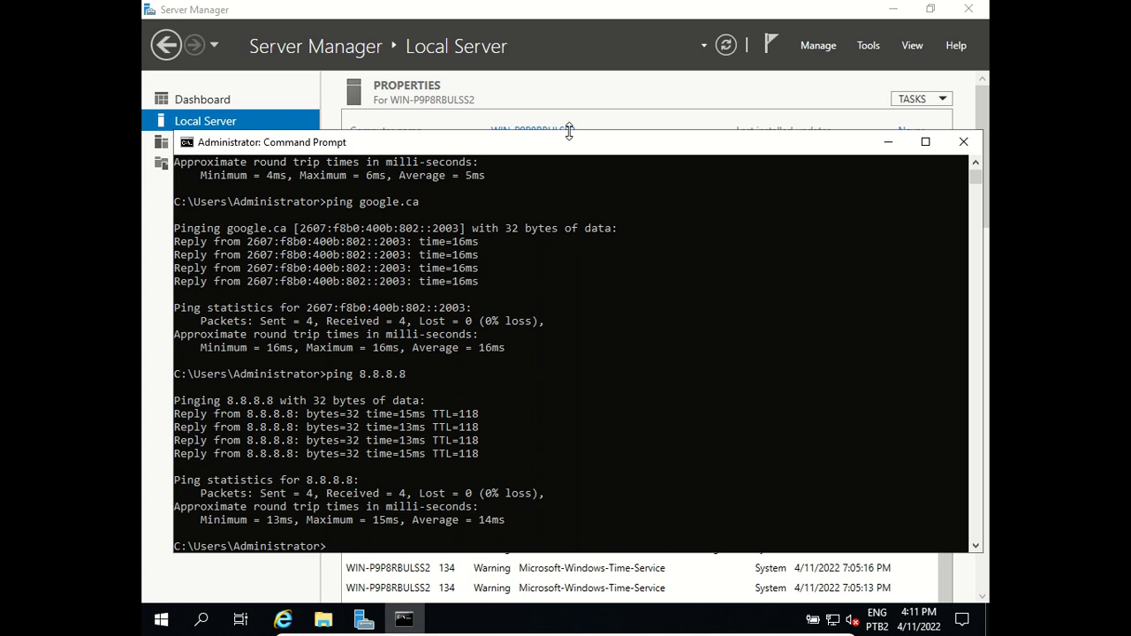
key(Control_R+f)
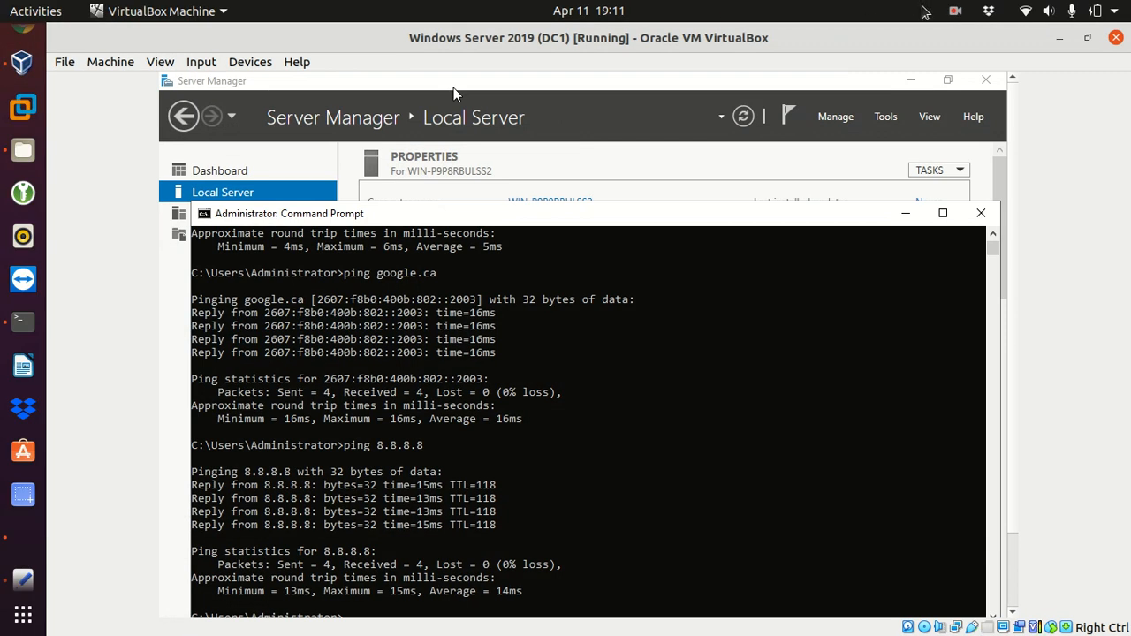